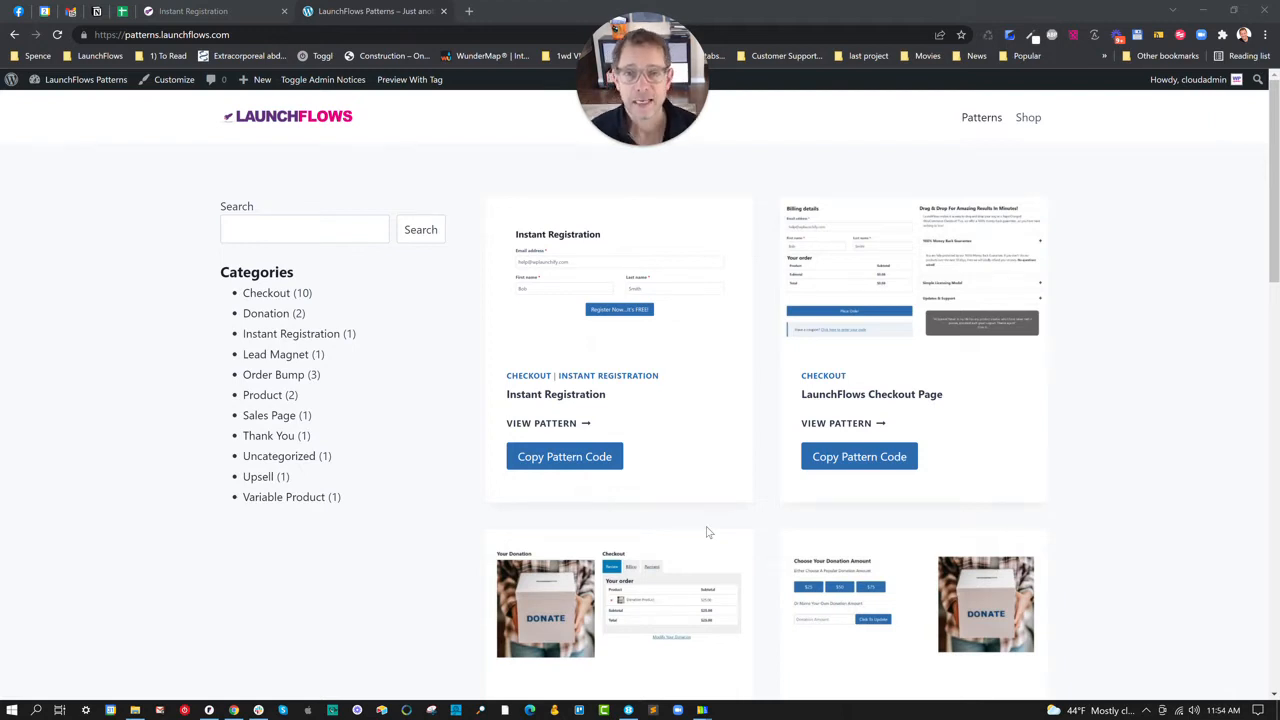
Examine the "What Is Instant Registration?" section of the LaunchFlows Instant Registration documentation.
left_click(192, 11)
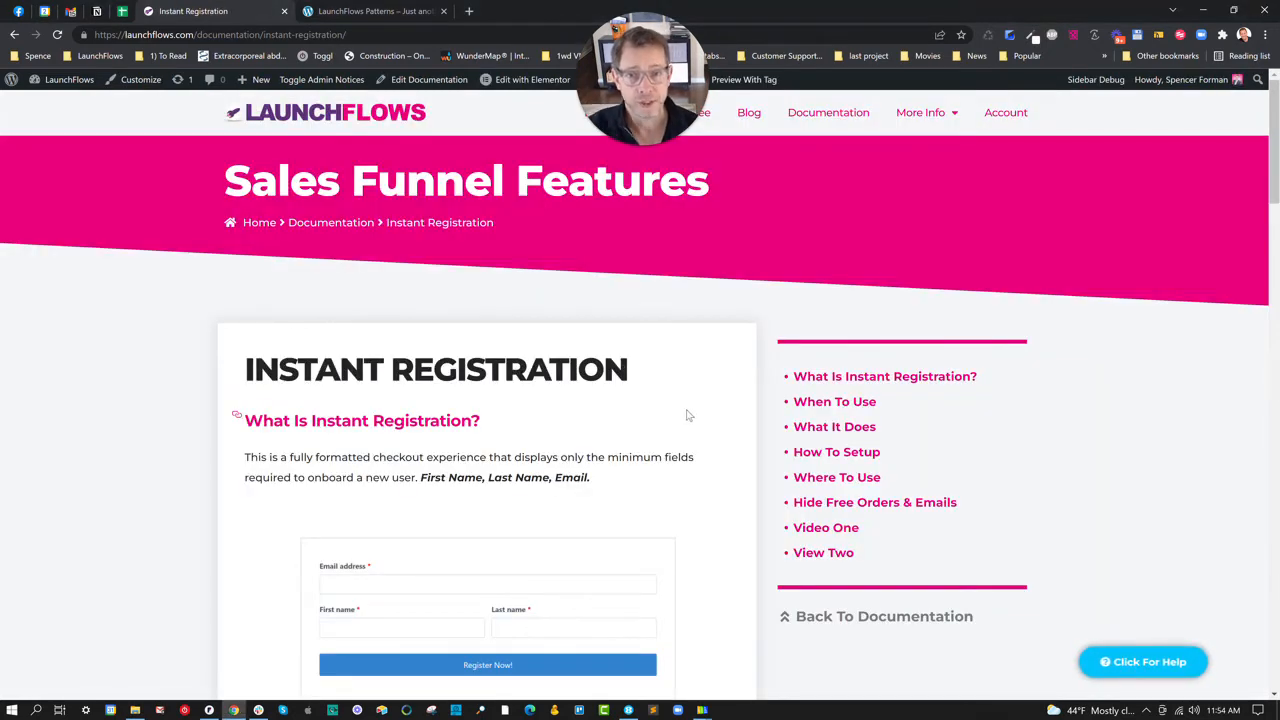
scroll(695, 483, "down", 2)
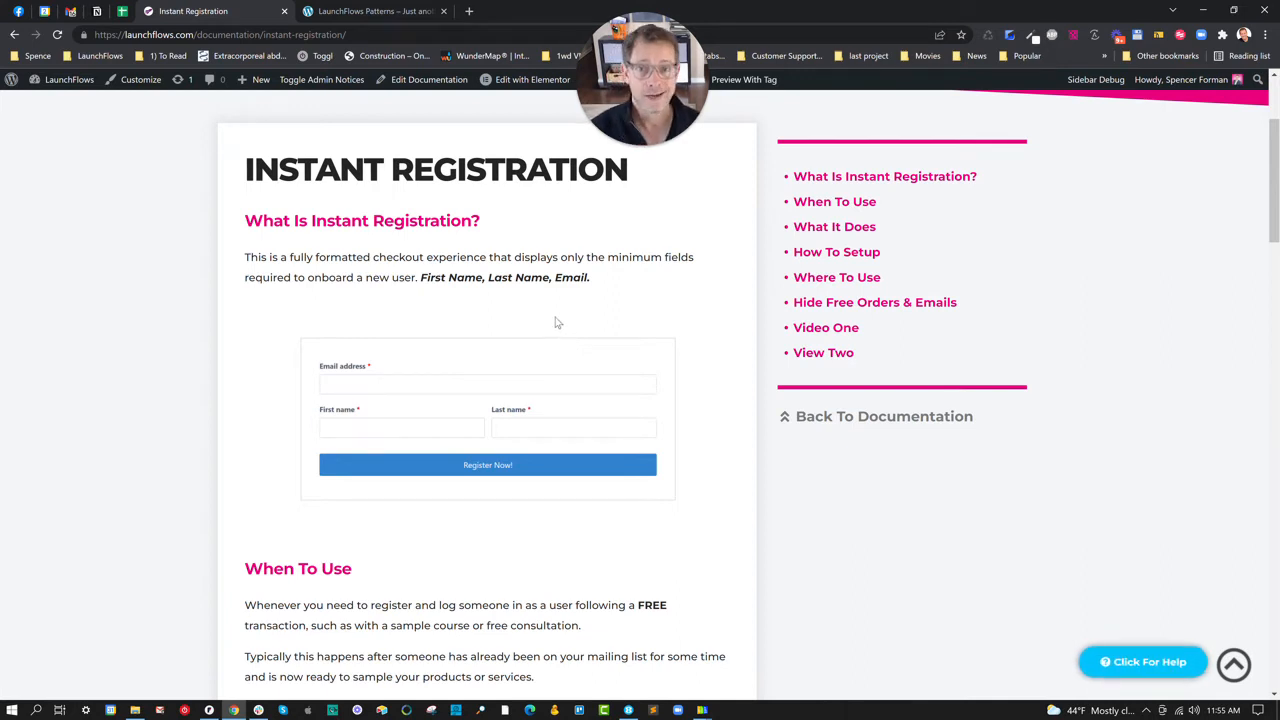
Open the Instant Registration pattern on the LaunchFlows Patterns site and copy its pattern code.
left_click(370, 11)
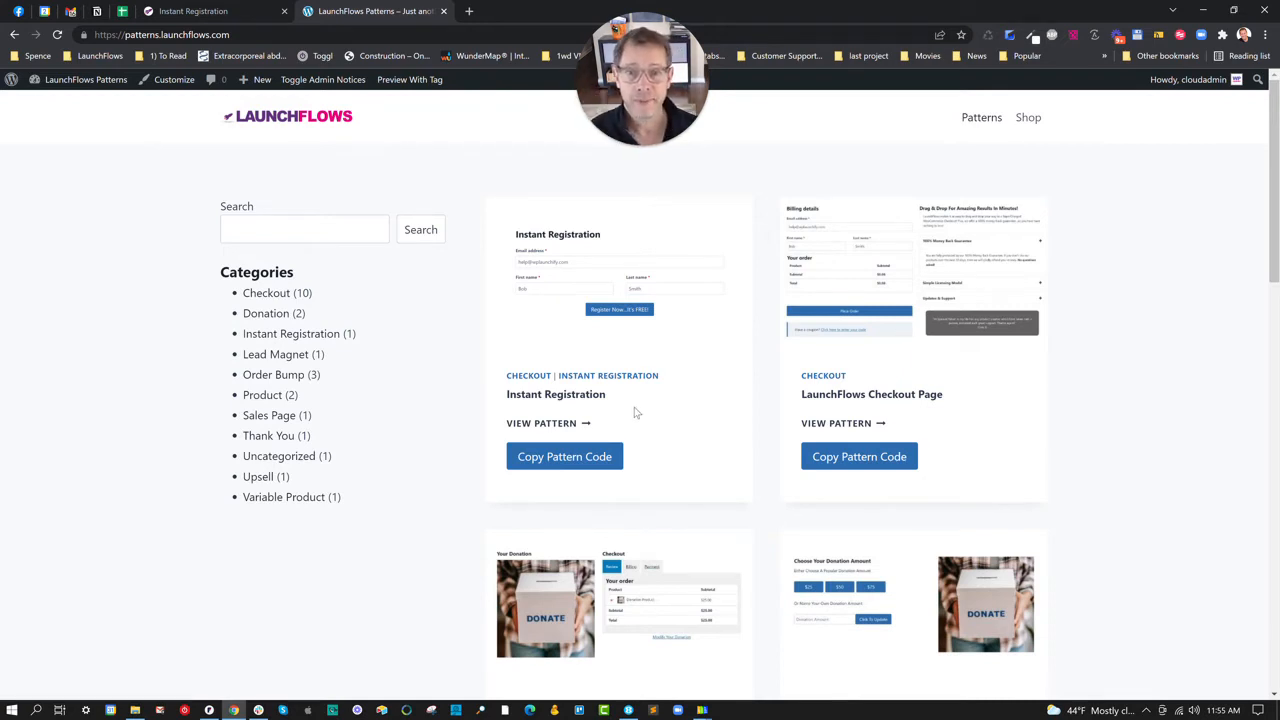
left_click(578, 262)
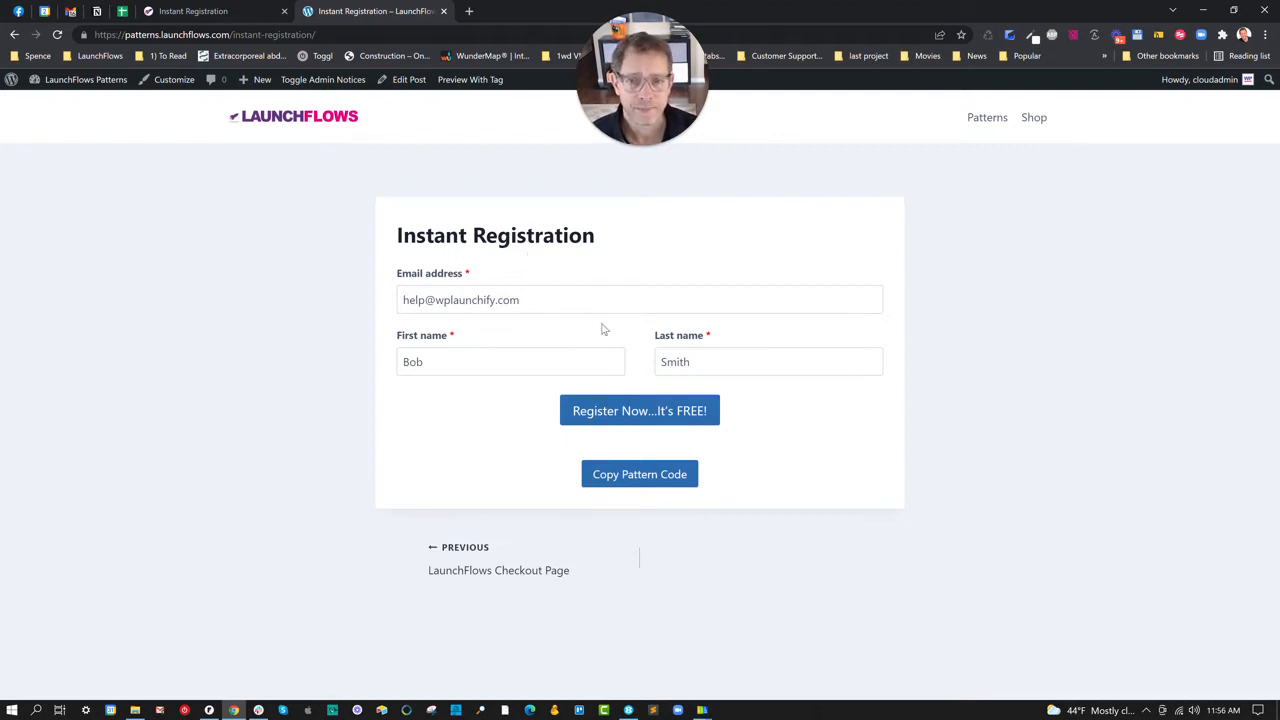
left_click(646, 474)
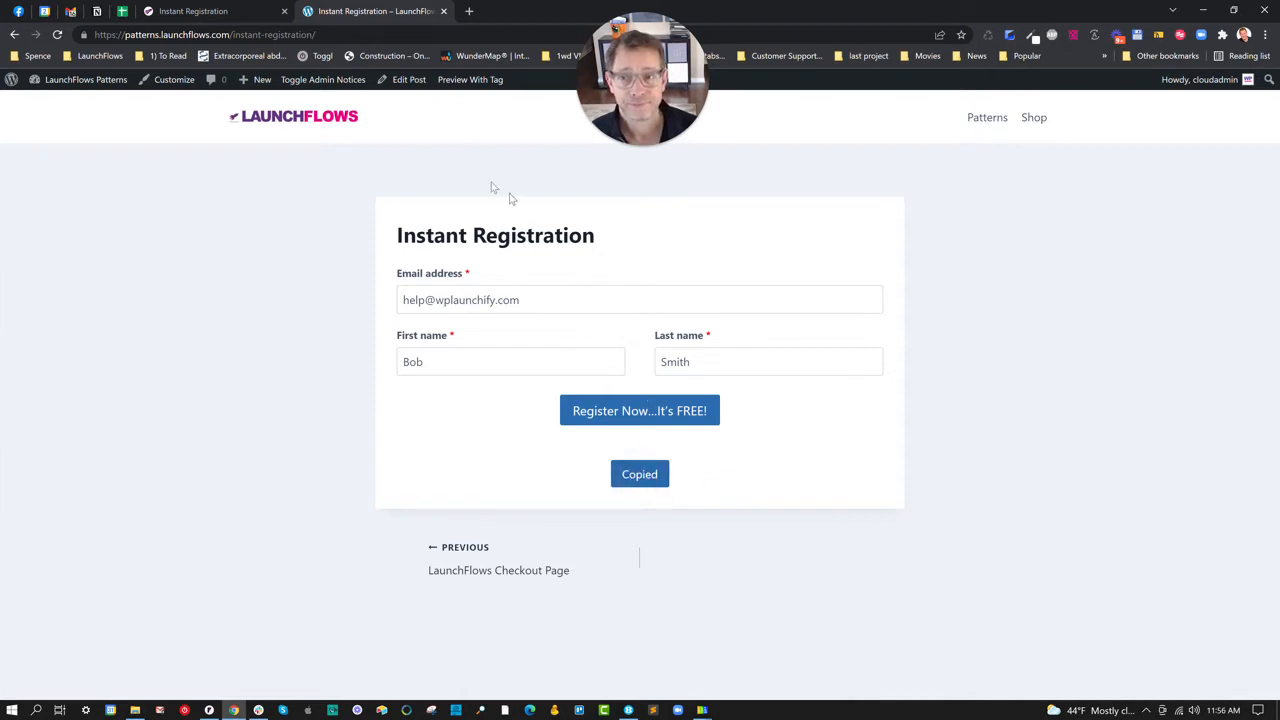
Create a new page and paste the copied Instant Registration pattern into its content area.
mouse_move(256, 80)
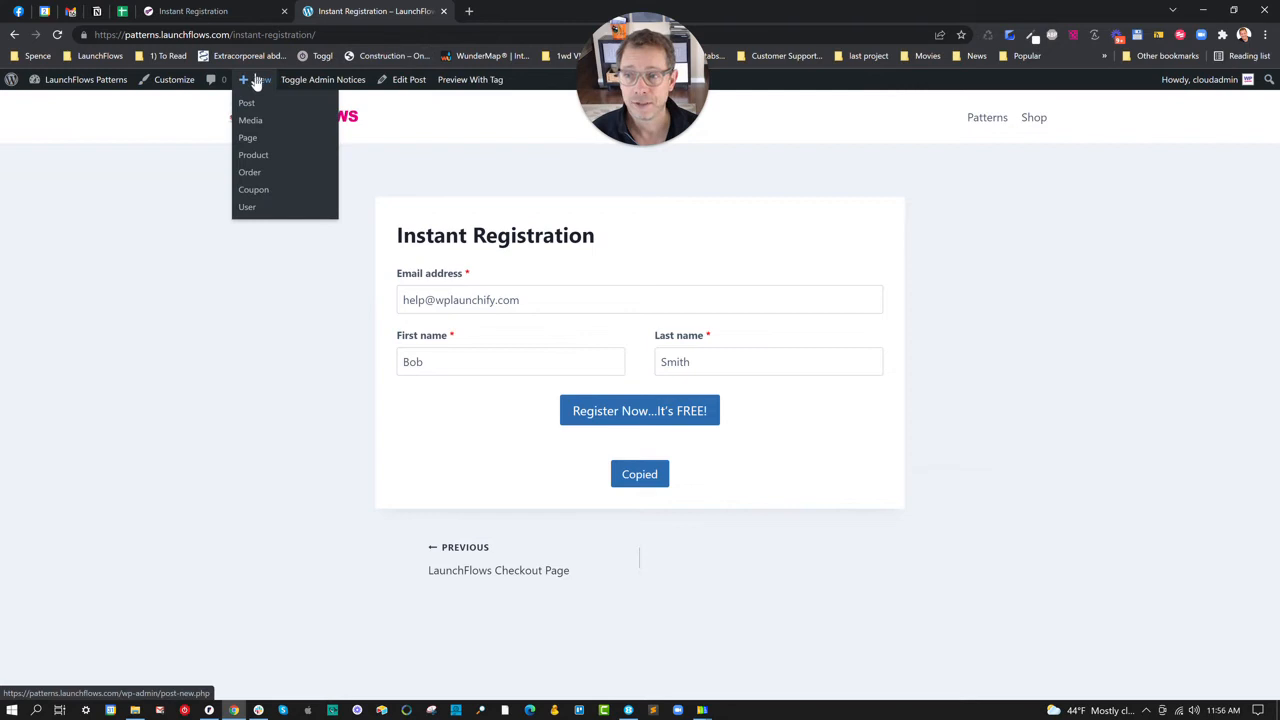
left_click(255, 139)
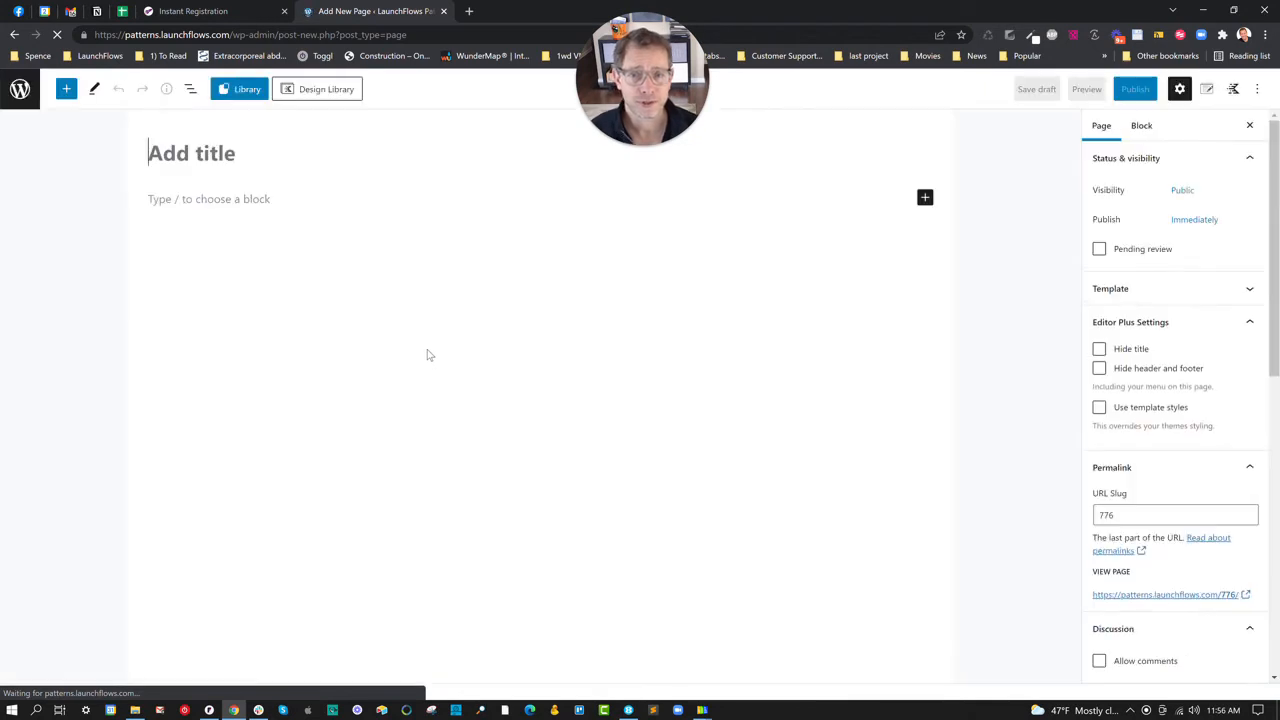
left_click(228, 199)
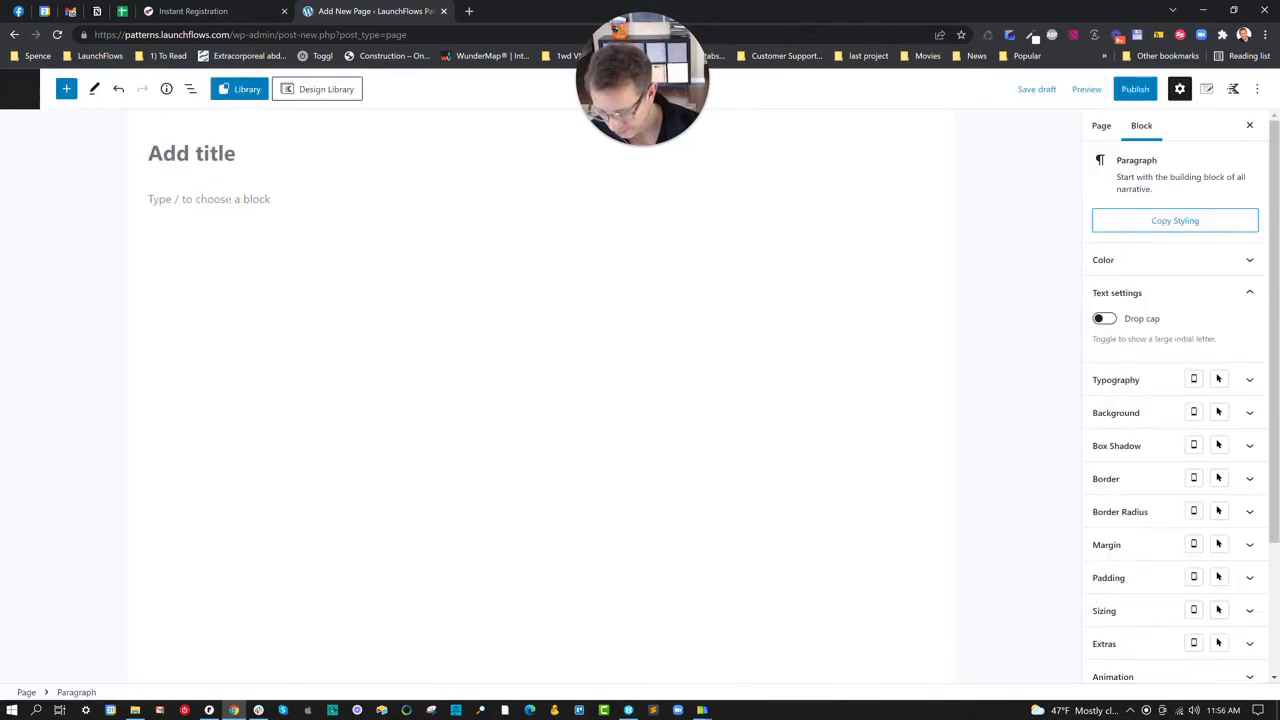
key("ctrl+v")
scroll(547, 329, "up", 4)
scroll(668, 339, "up", 3)
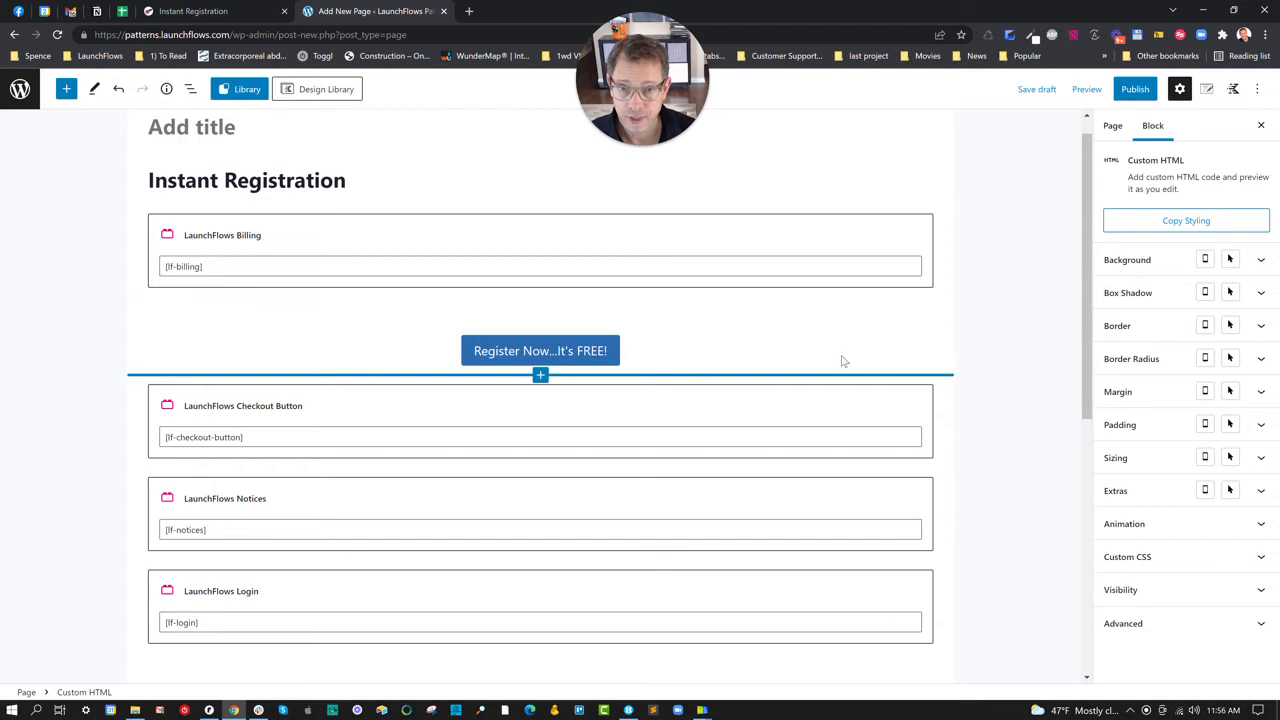
scroll(900, 350, "up", 1)
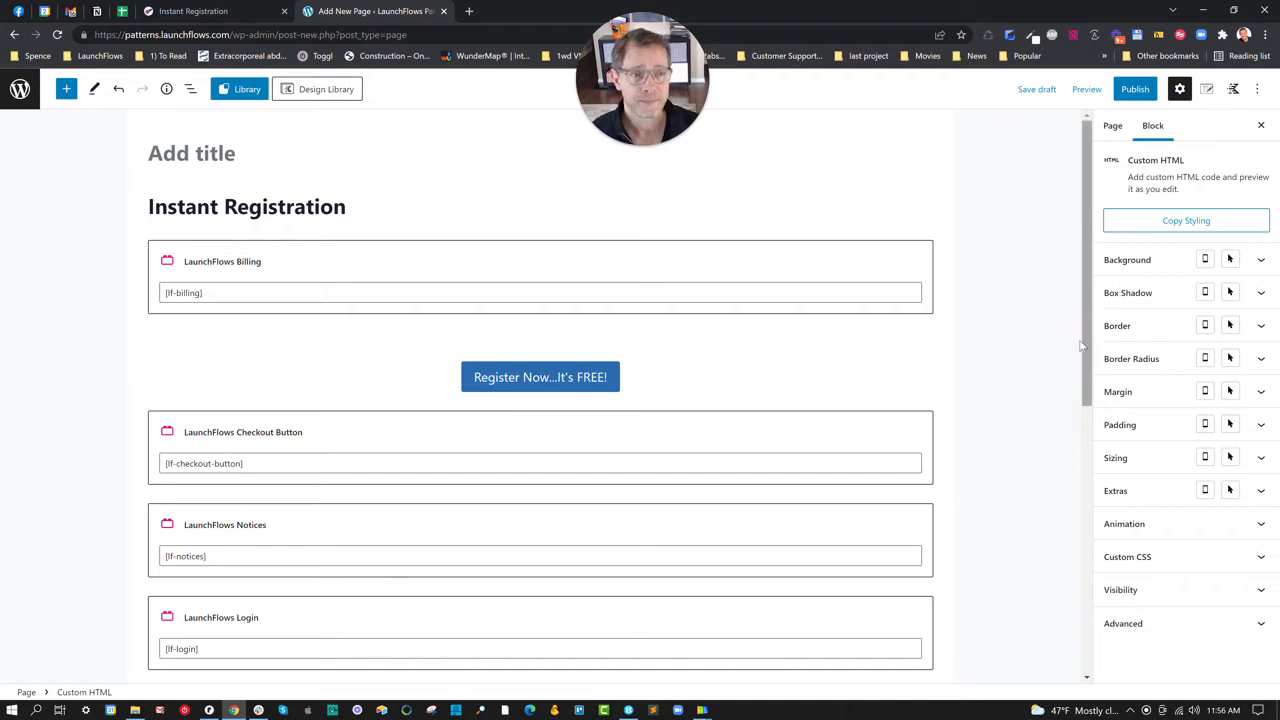
Enable the LaunchFlows option "Add A Checkout To This Post" in the page's settings.
left_click(1114, 125)
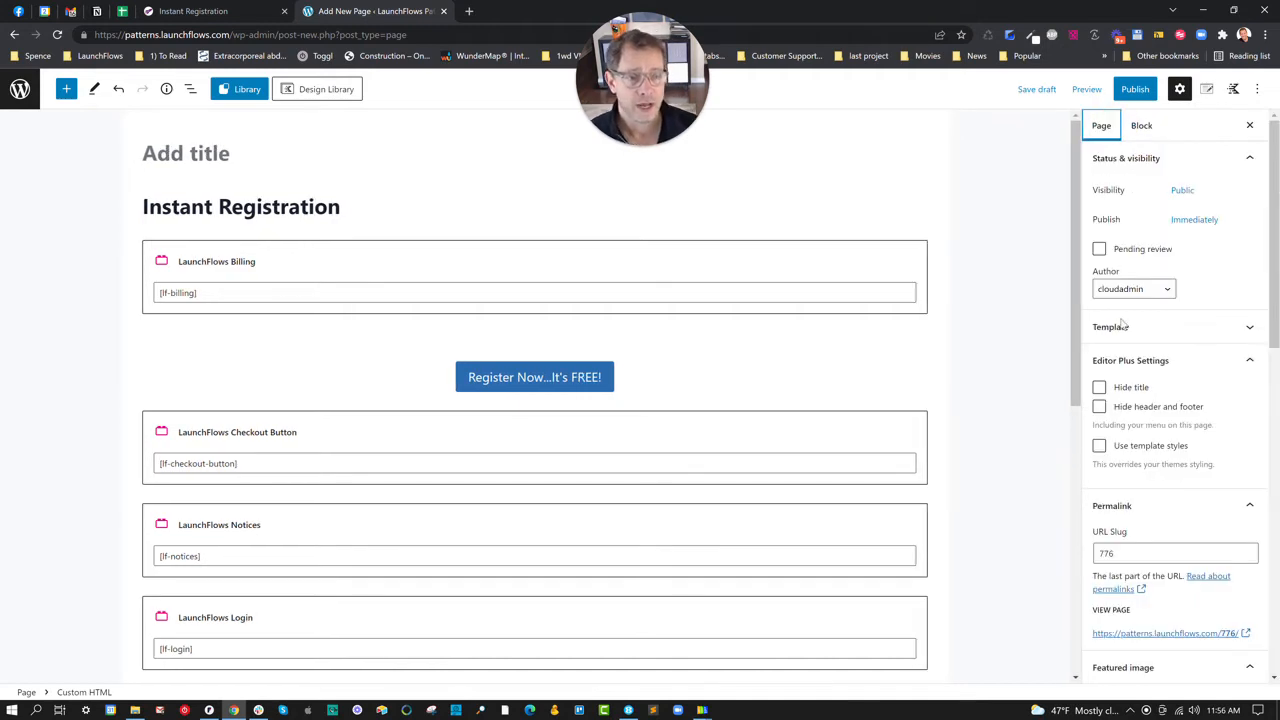
scroll(1130, 398, "down", 6)
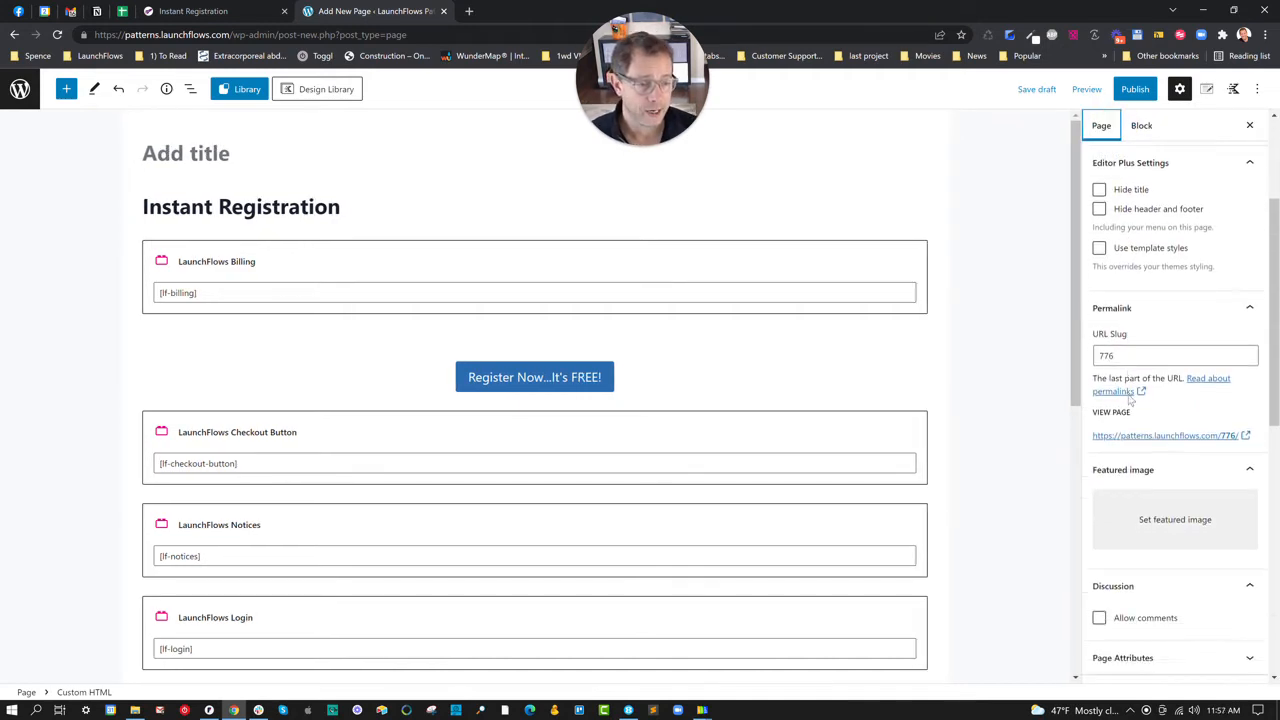
left_click(1105, 464)
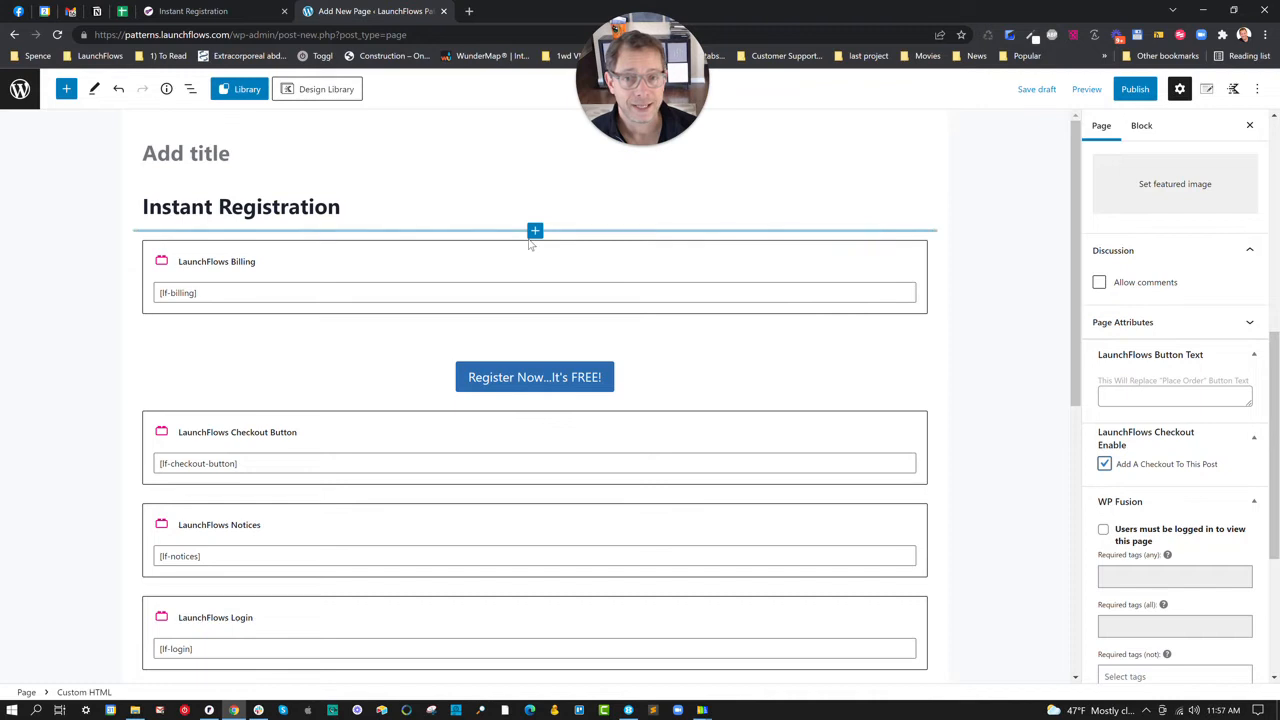
Select the Row Layout block in the page's block outline and save the page as a draft.
left_click(190, 91)
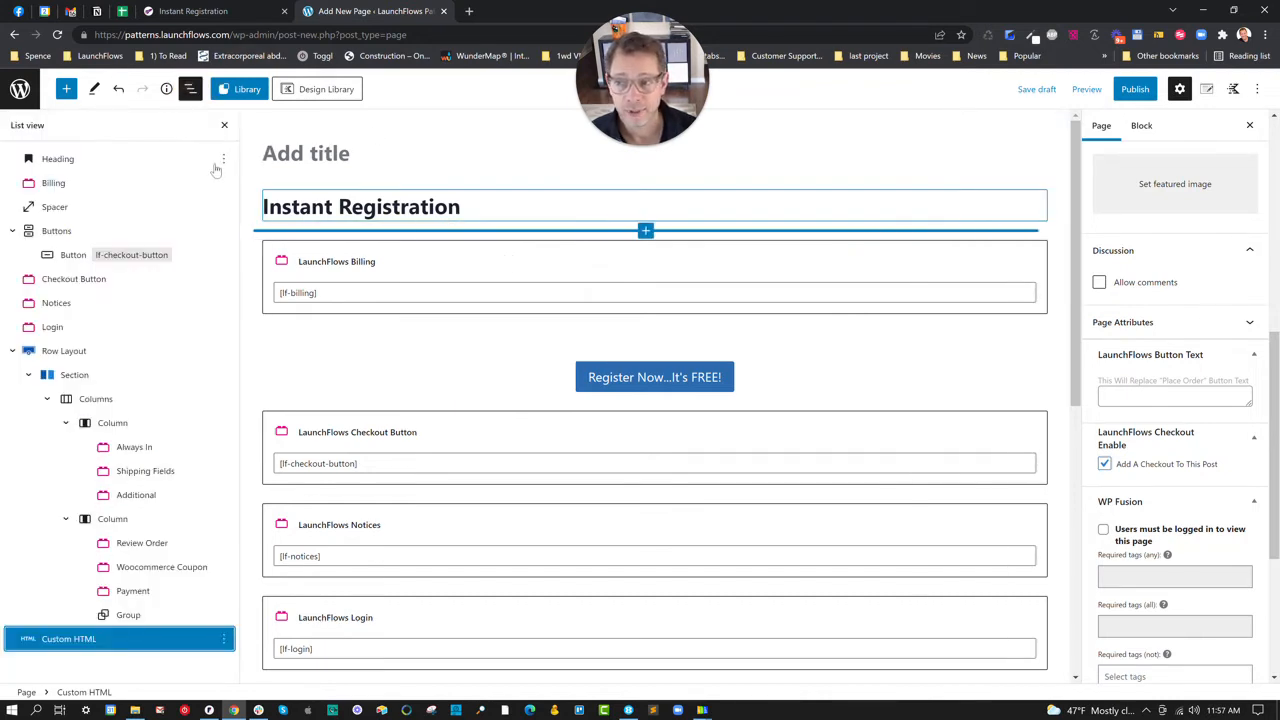
left_click(55, 355)
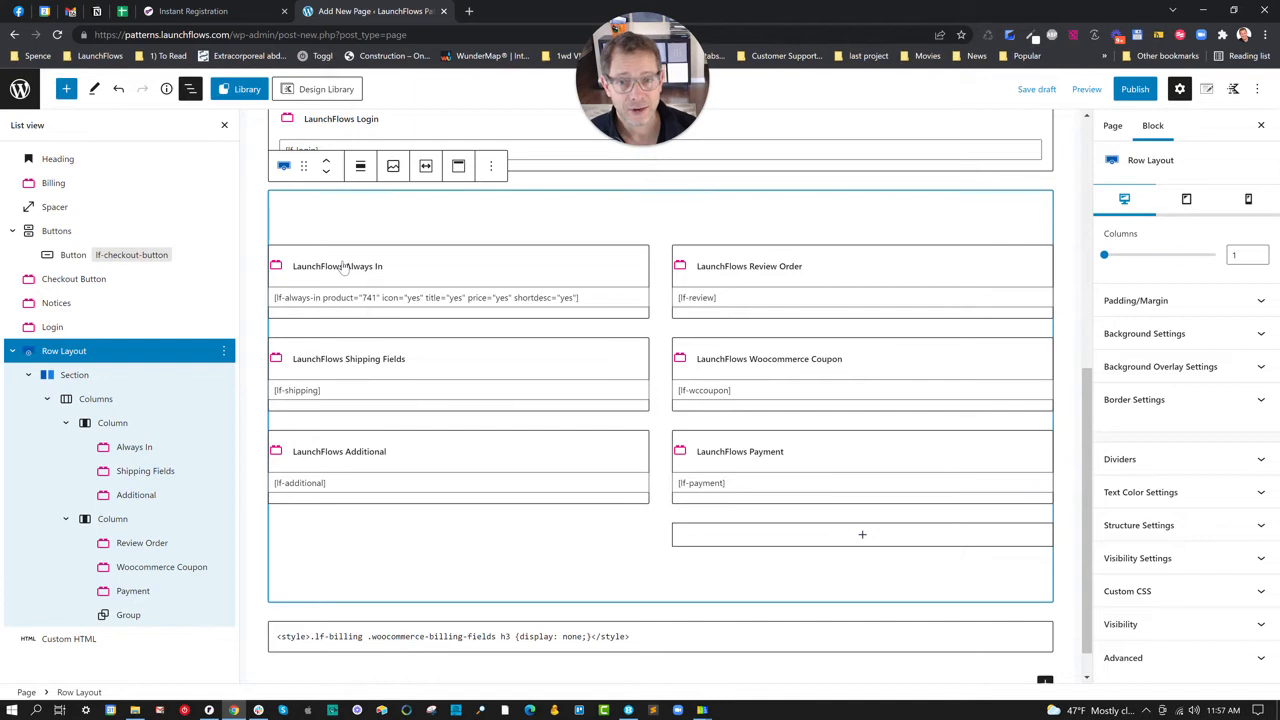
key("ctrl+s")
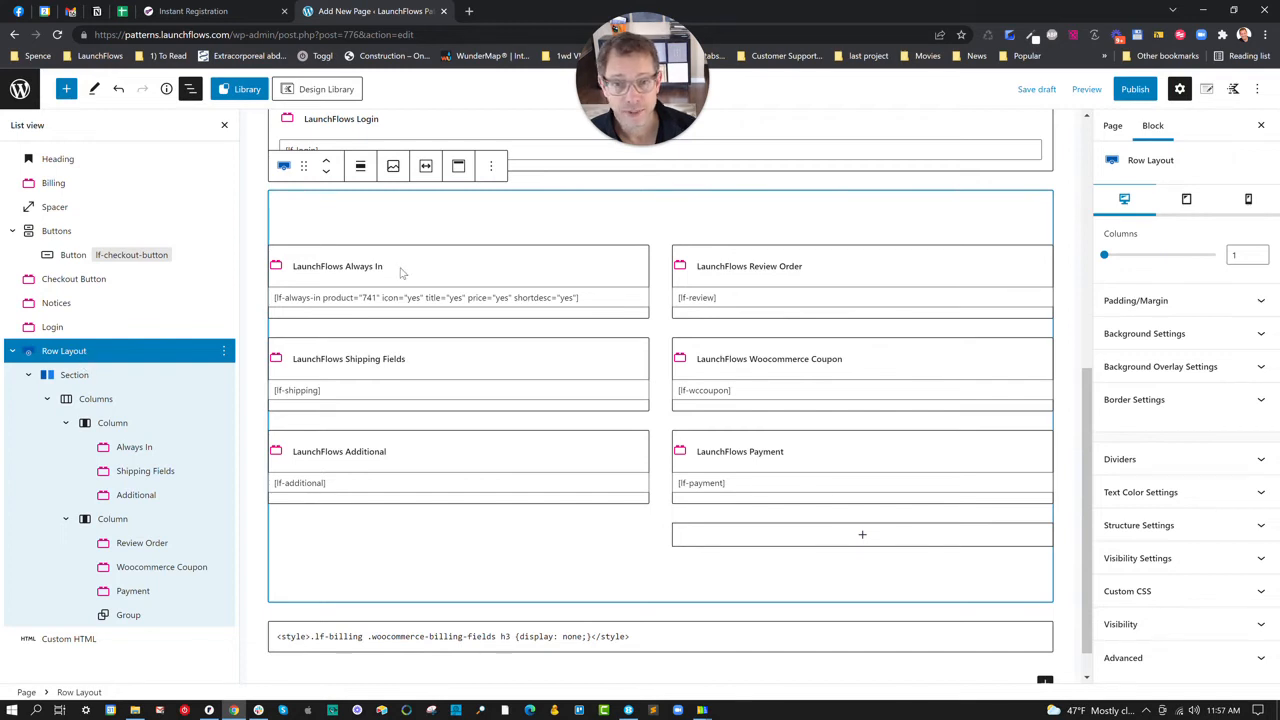
Browse the LaunchFlows category of block patterns and close the block inserter.
left_click(66, 89)
left_click(136, 169)
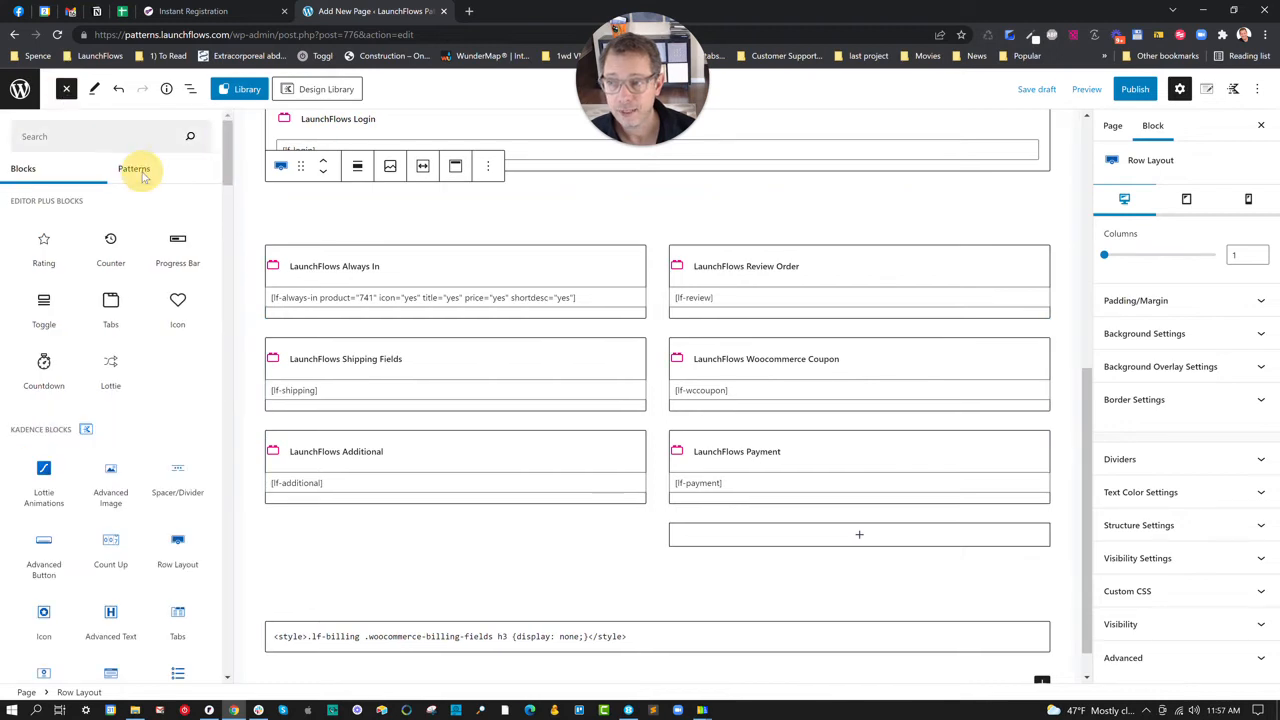
left_click(88, 242)
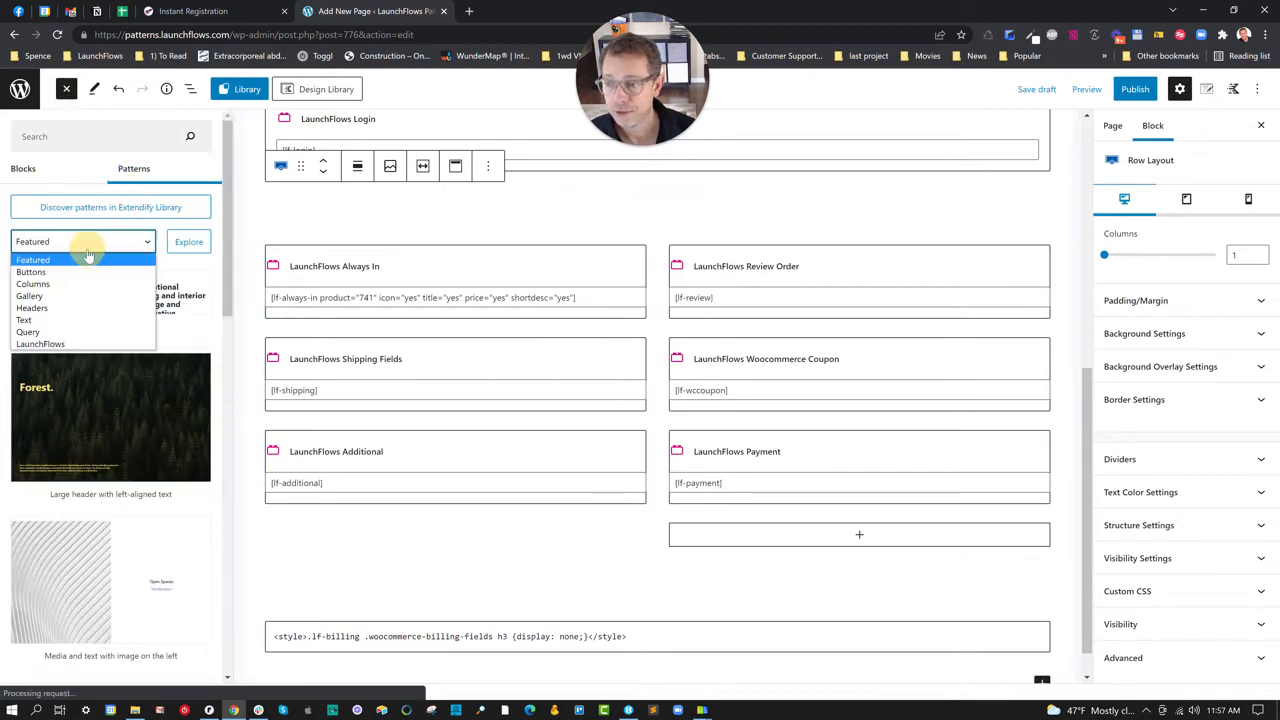
left_click(78, 335)
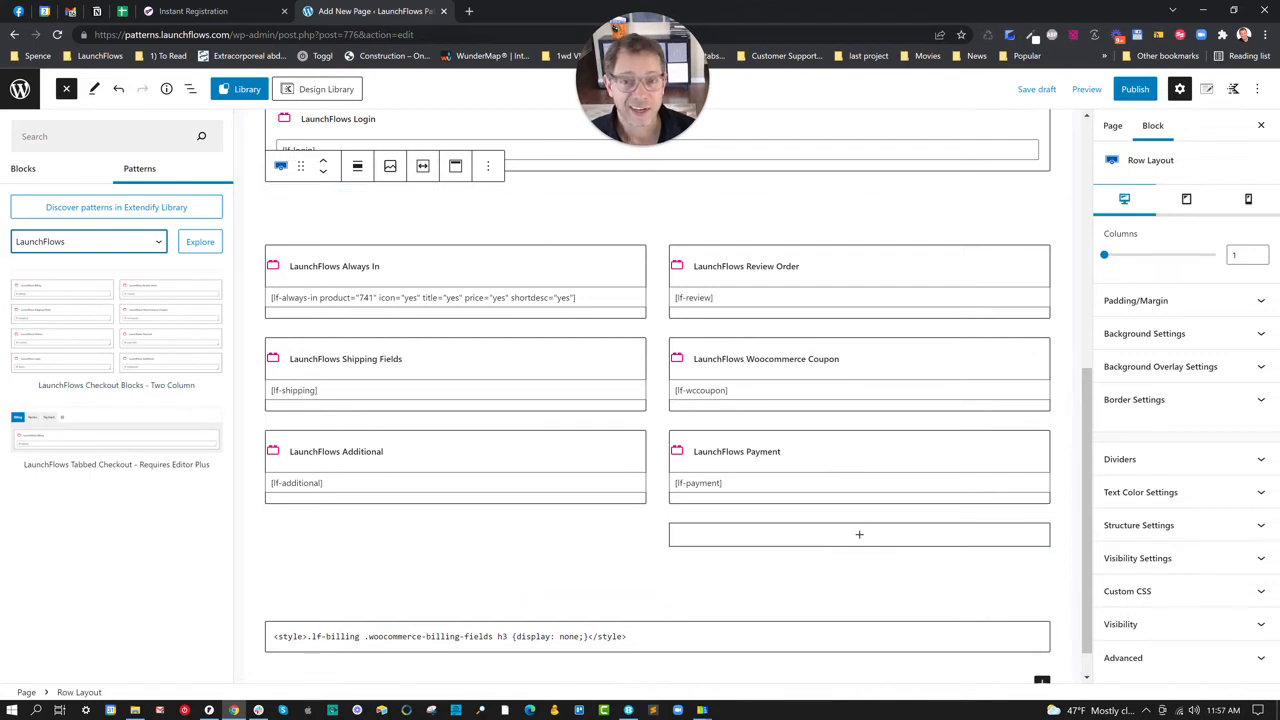
left_click(66, 89)
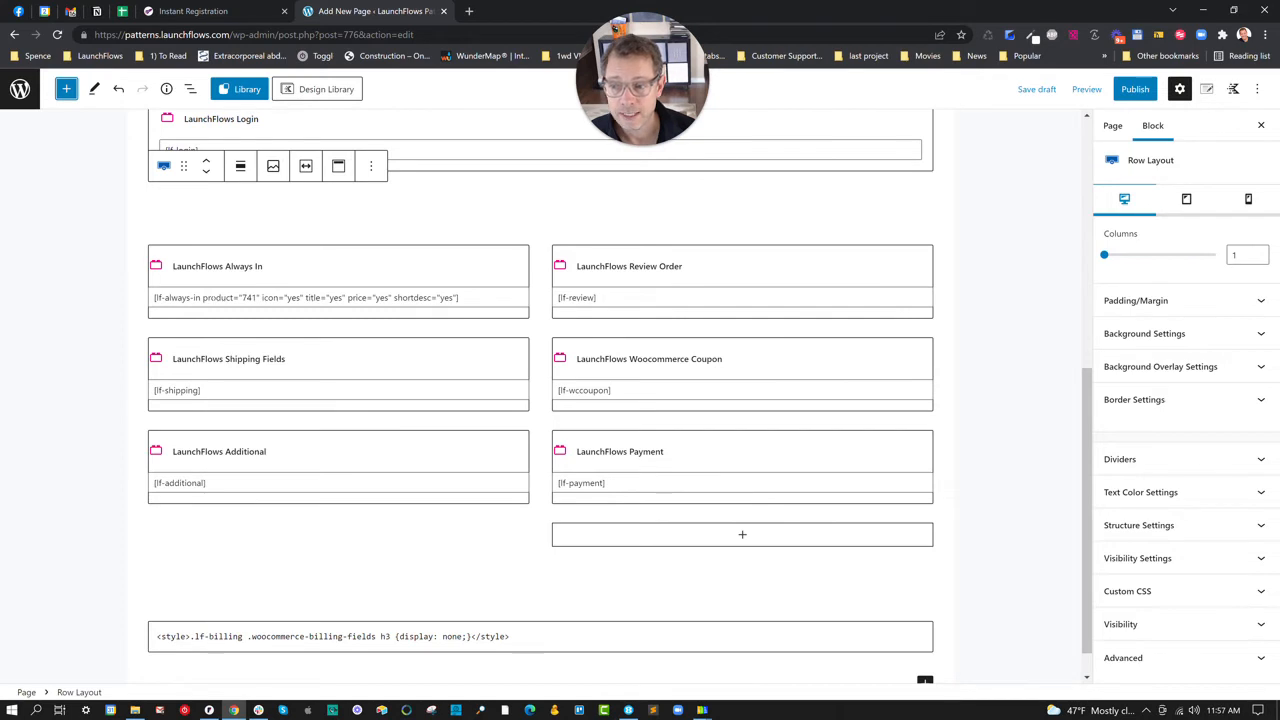
Examine the Row Layout's blocks, including the Always In product ID, shipping, additional, review, coupon and payment fields, plus the Custom HTML style block.
left_click(204, 297)
double_click(249, 297)
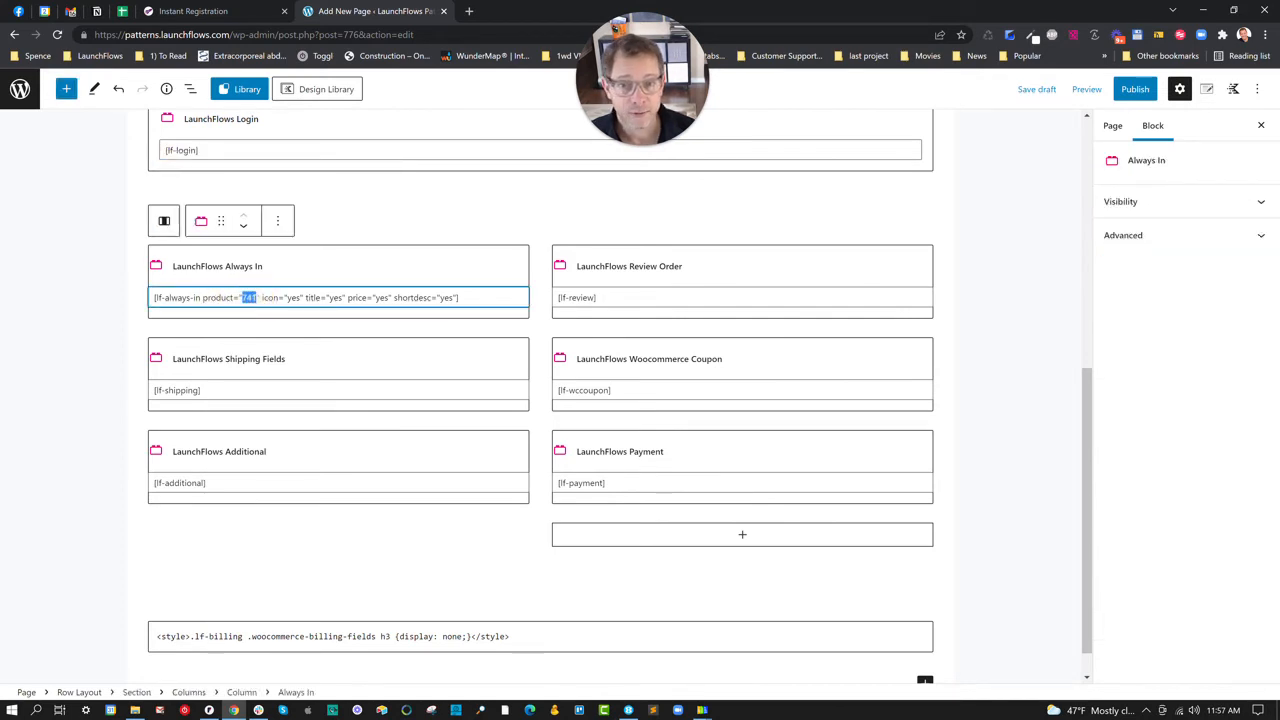
left_click(230, 382)
left_click(237, 472)
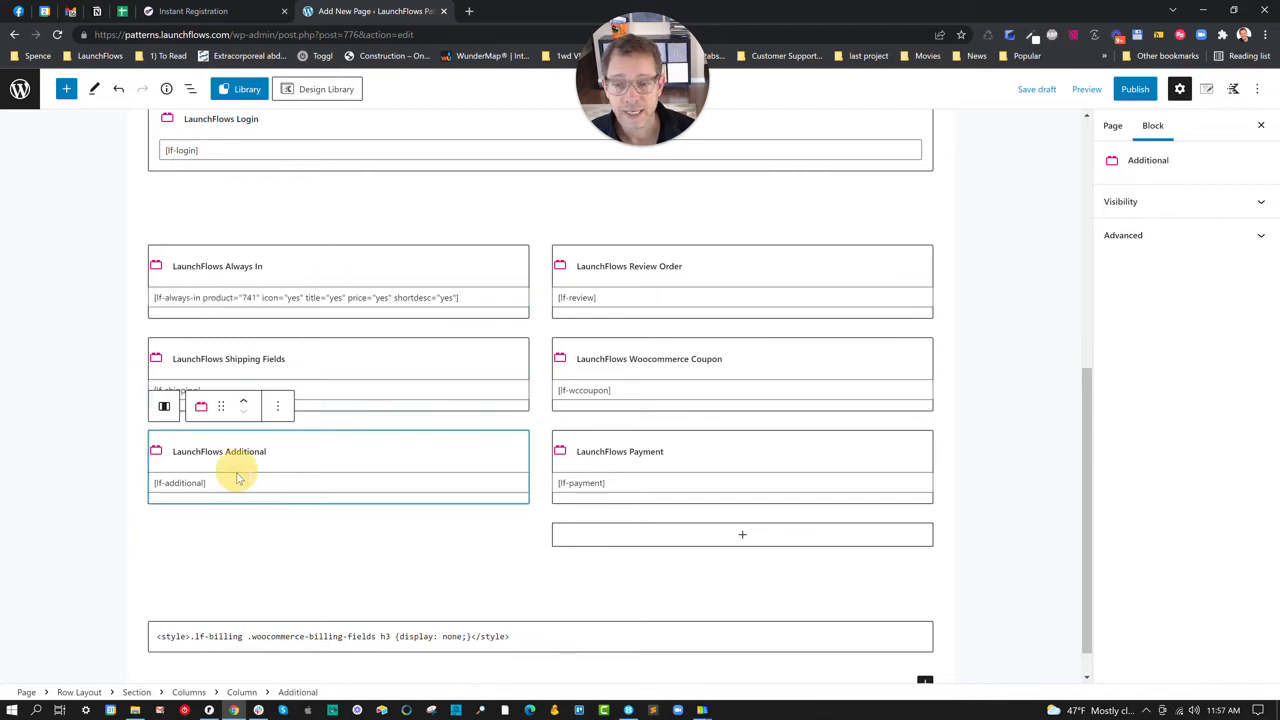
left_click(709, 267)
left_click(707, 358)
left_click(698, 448)
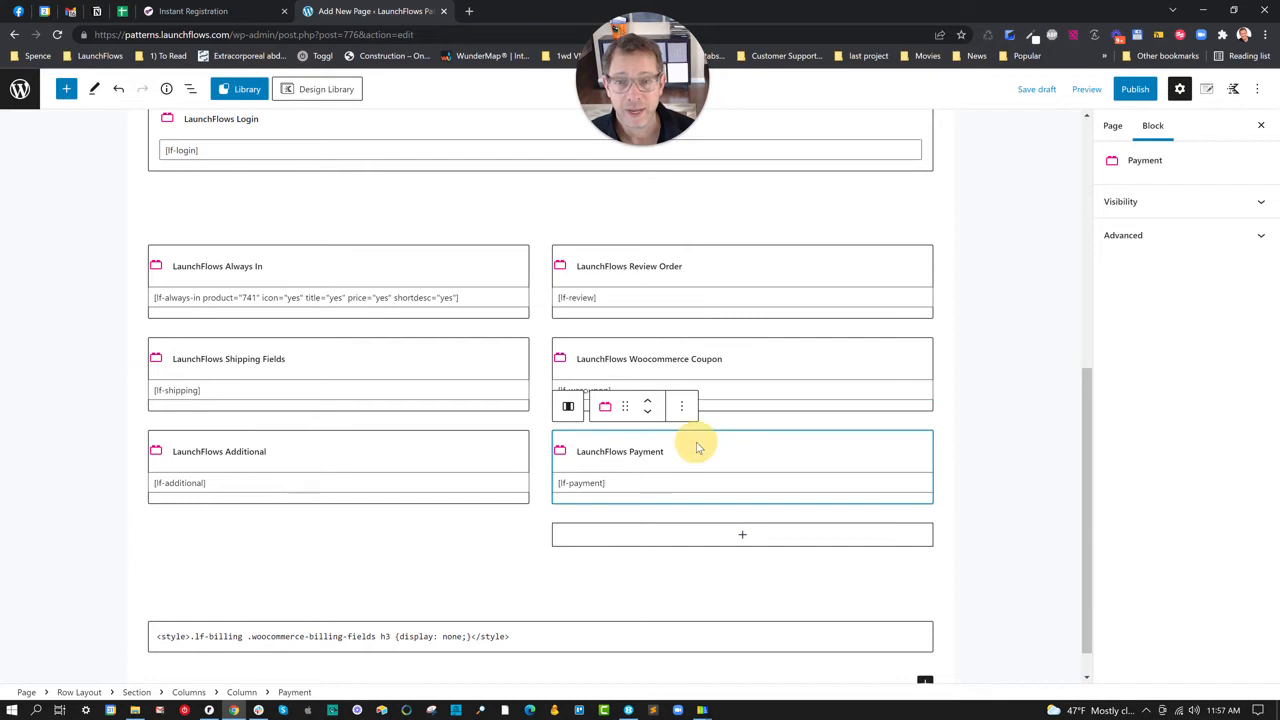
scroll(680, 480, "down", 1)
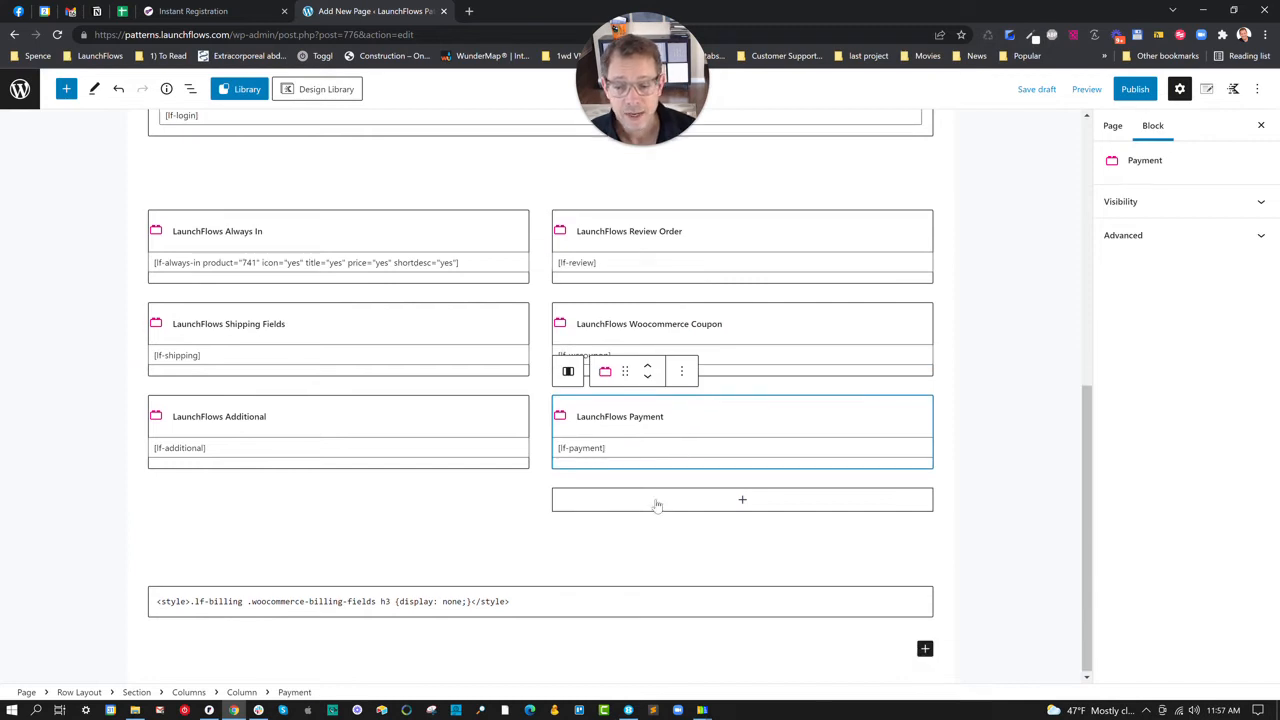
left_click(630, 597)
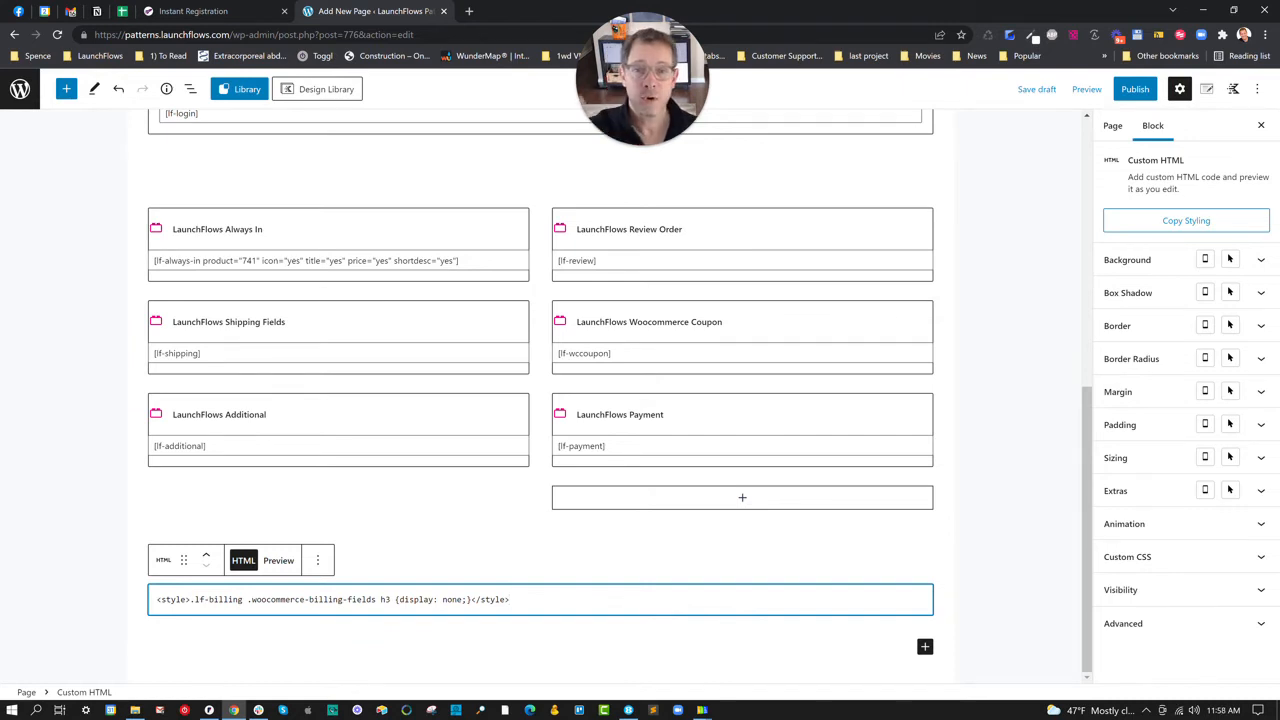
Examine the Instant Registration heading, the LaunchFlows Billing block and the LaunchFlows Checkout Button block.
scroll(583, 480, "up", 4)
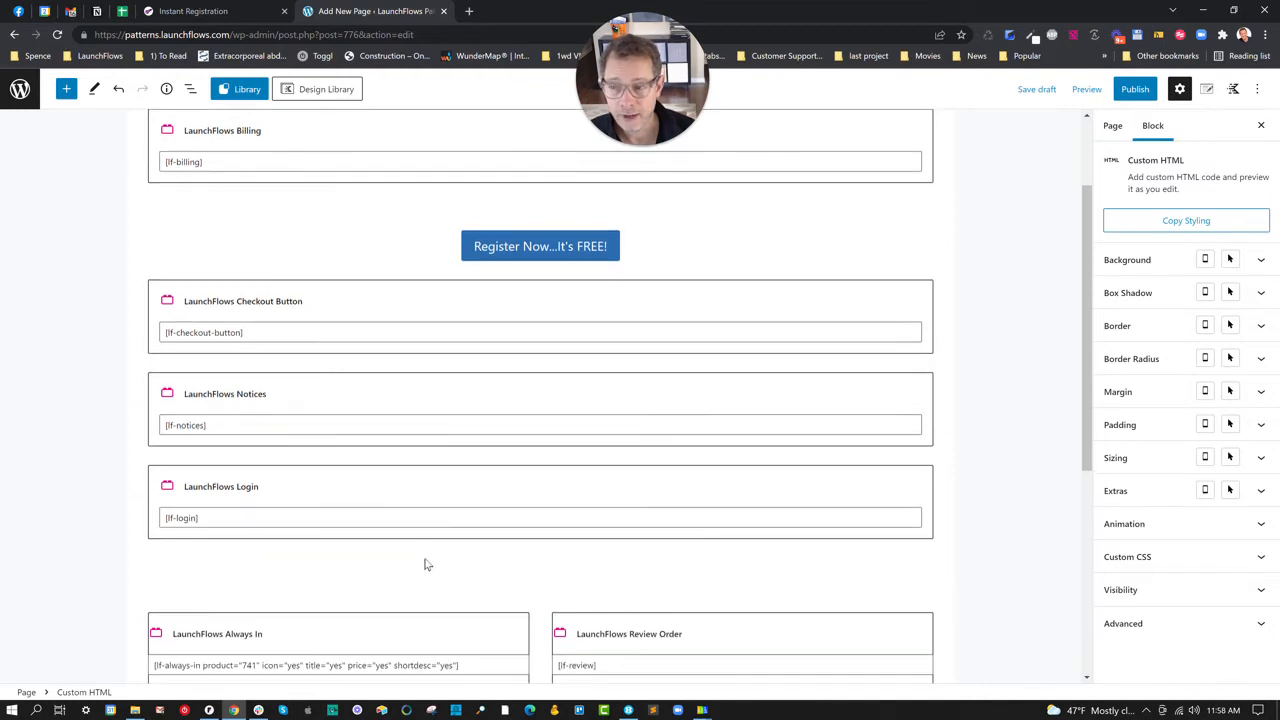
scroll(440, 530, "up", 1)
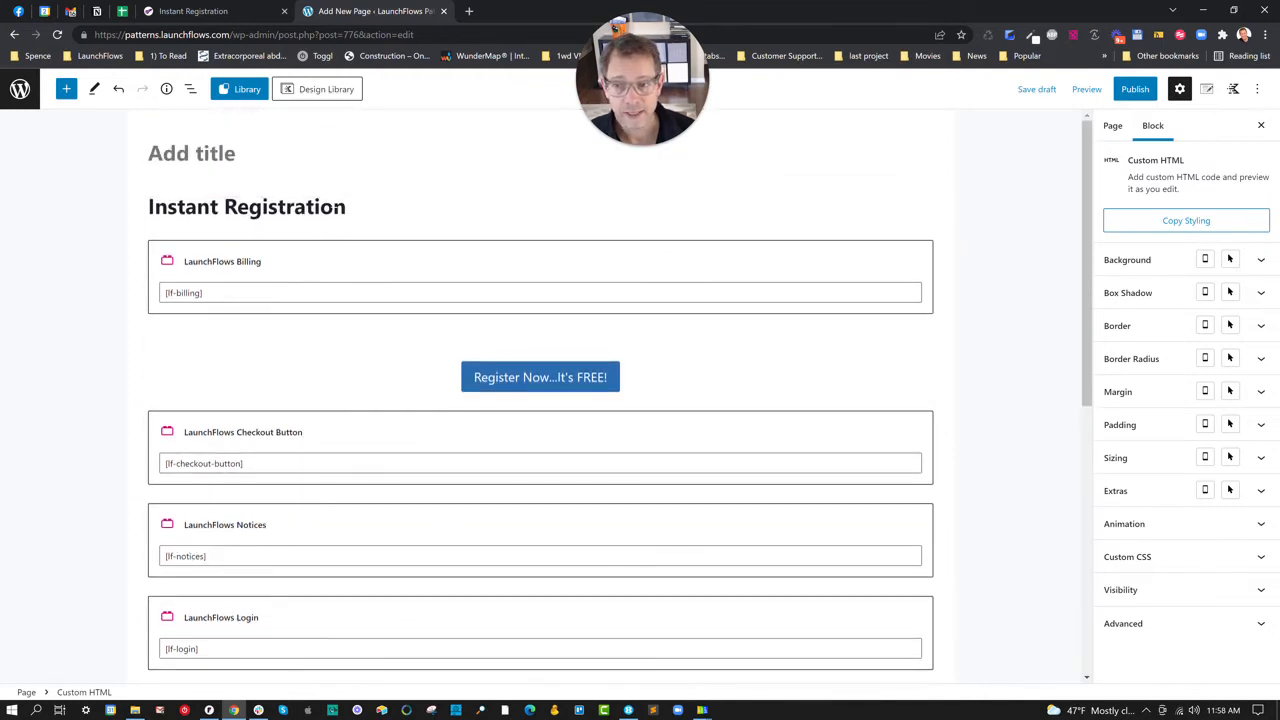
left_click(362, 208)
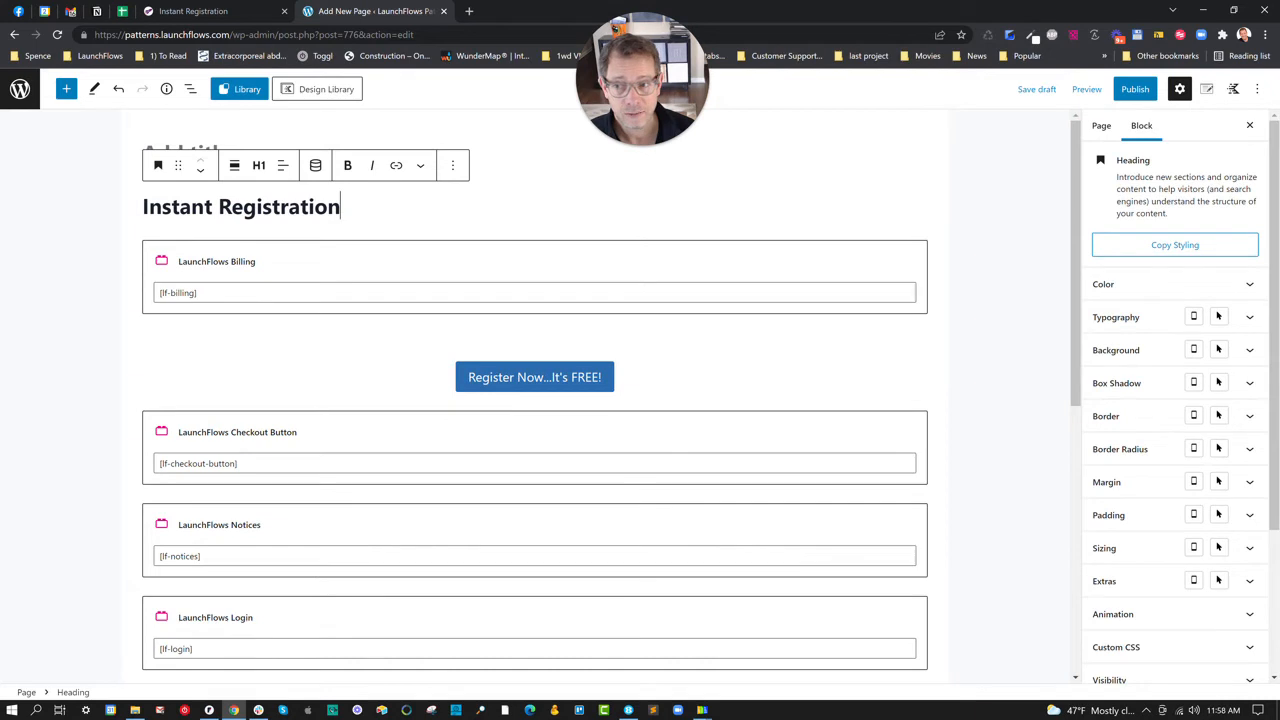
left_click(275, 256)
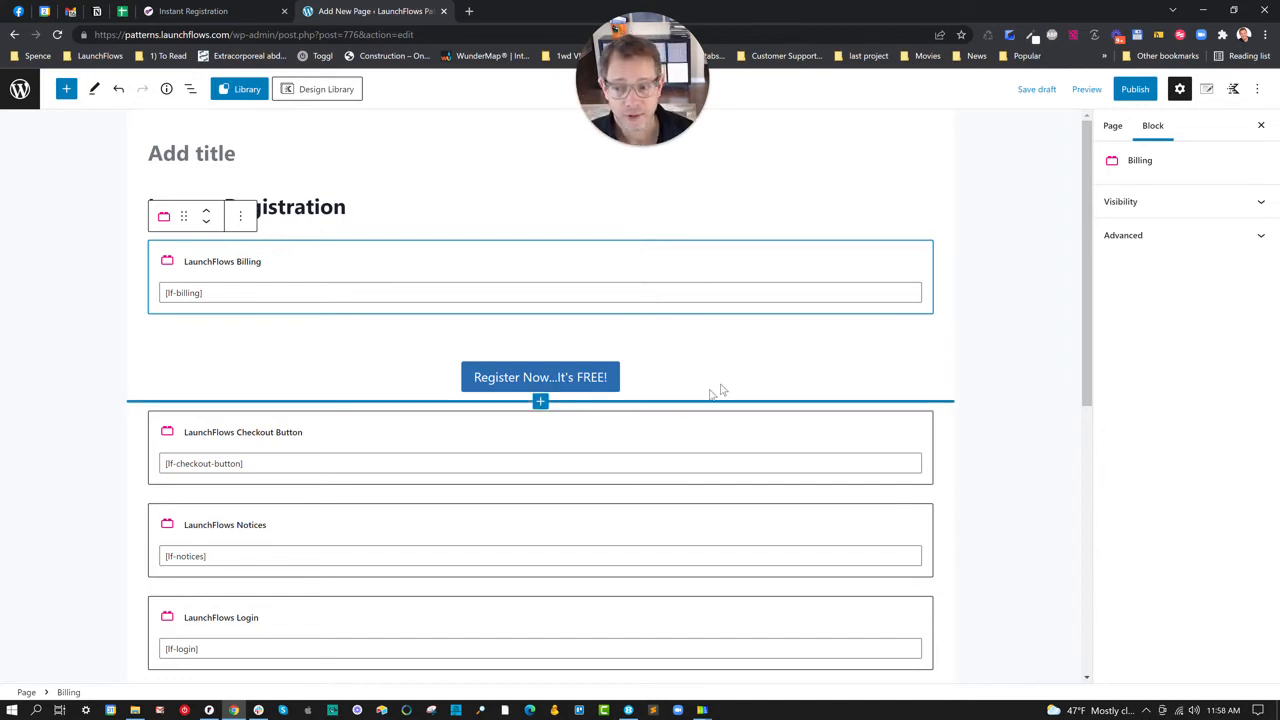
left_click(555, 428)
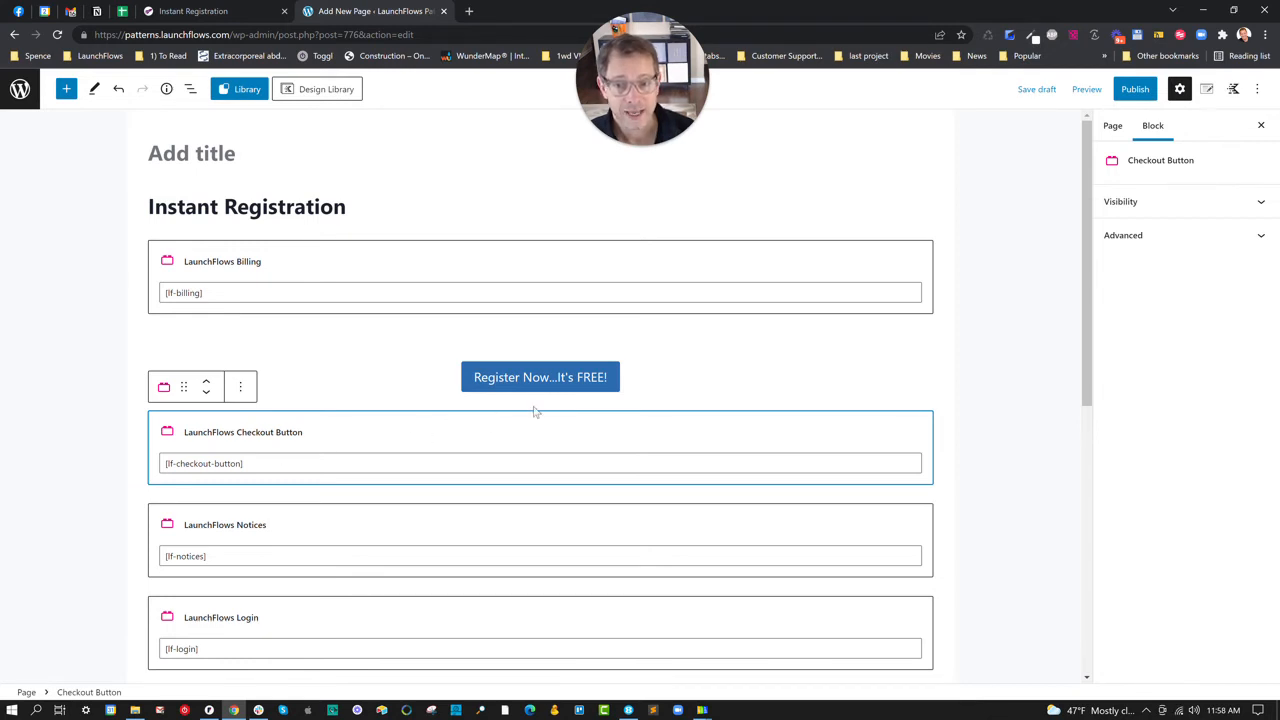
Inspect the HTML anchor in the advanced settings of the "Register Now...It's FREE!" button.
left_click(593, 379)
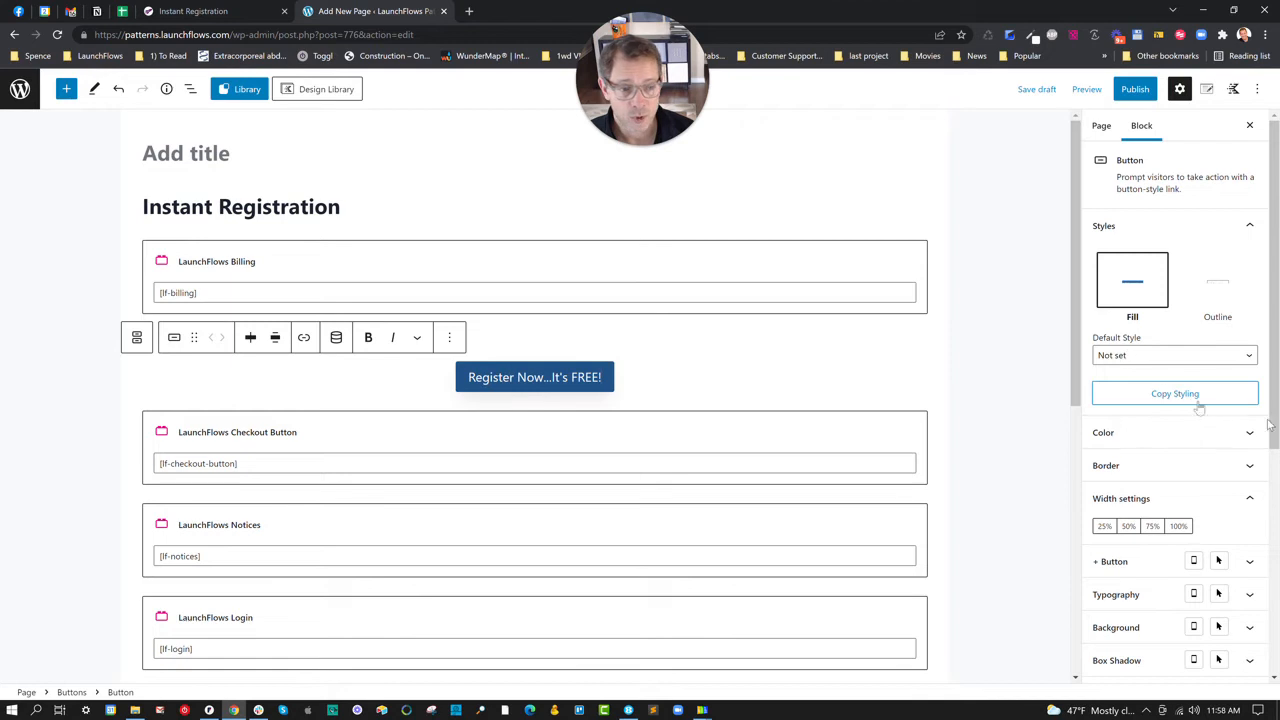
scroll(1171, 403, "down", 5)
left_click(1127, 666)
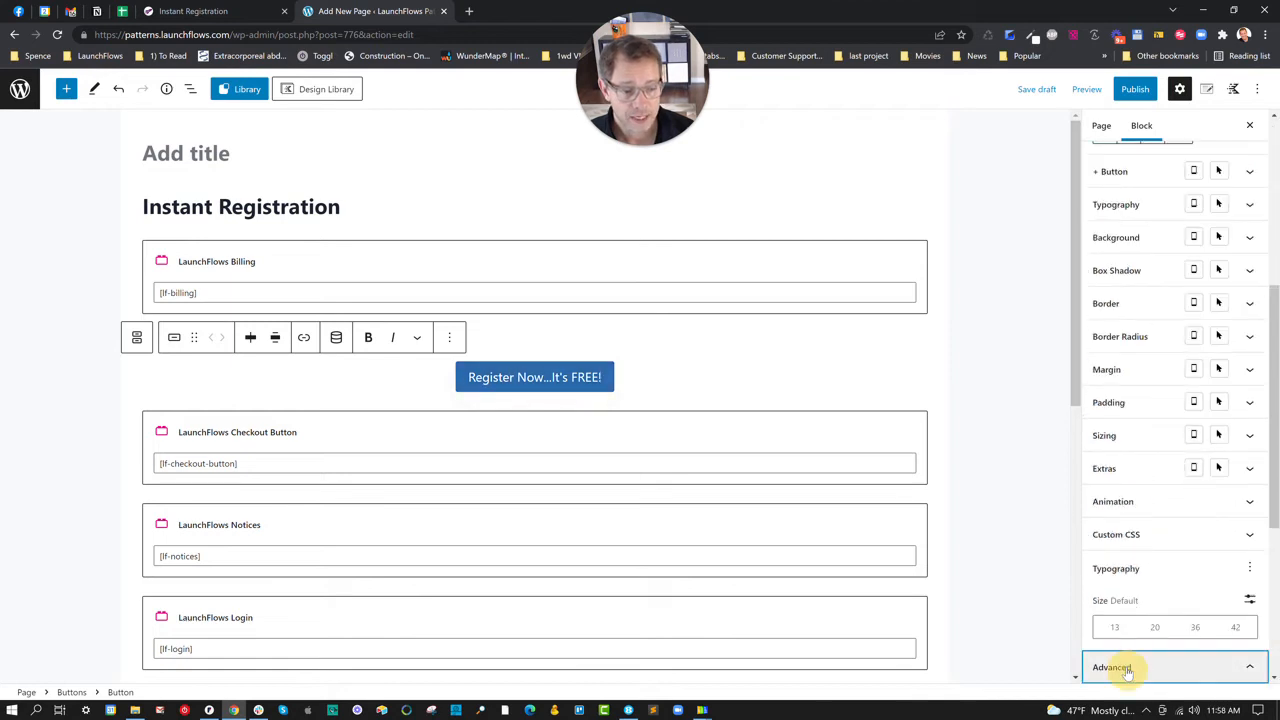
left_click_drag(1176, 431, 1094, 431)
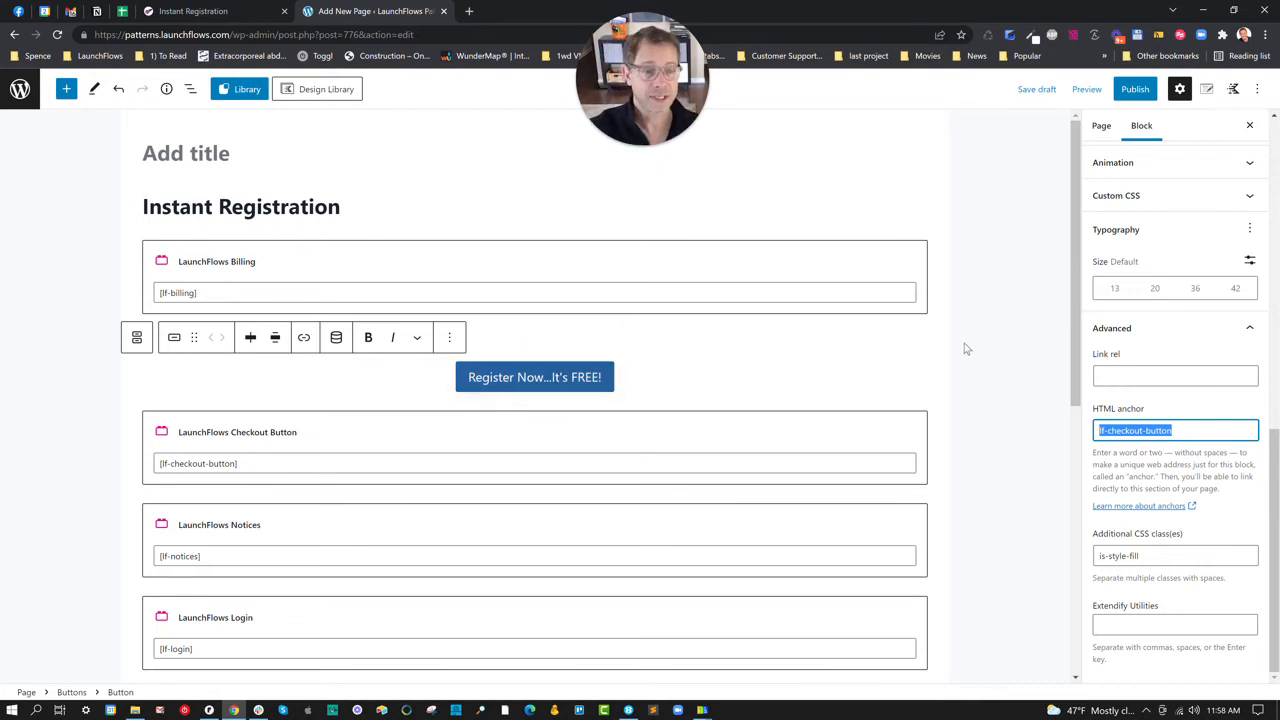
Examine the LaunchFlows Notices and LaunchFlows Login blocks below the checkout button.
scroll(700, 376, "down", 1)
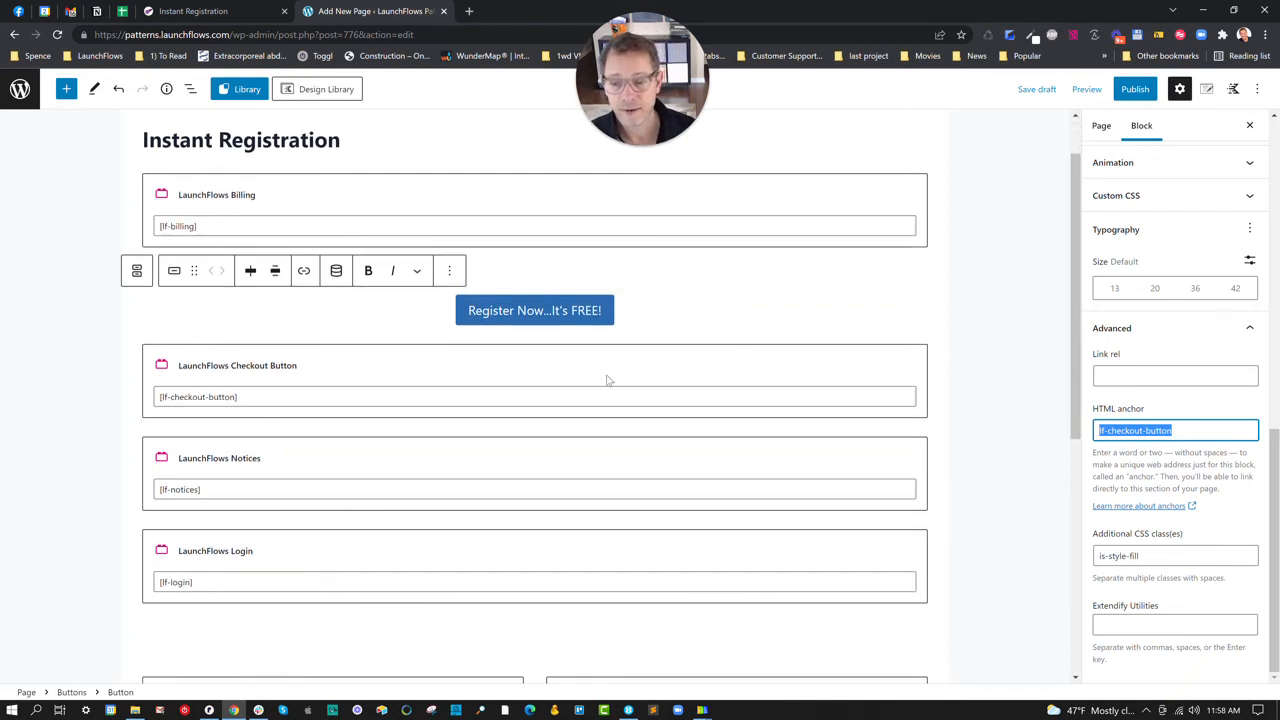
left_click(443, 452)
left_click(407, 548)
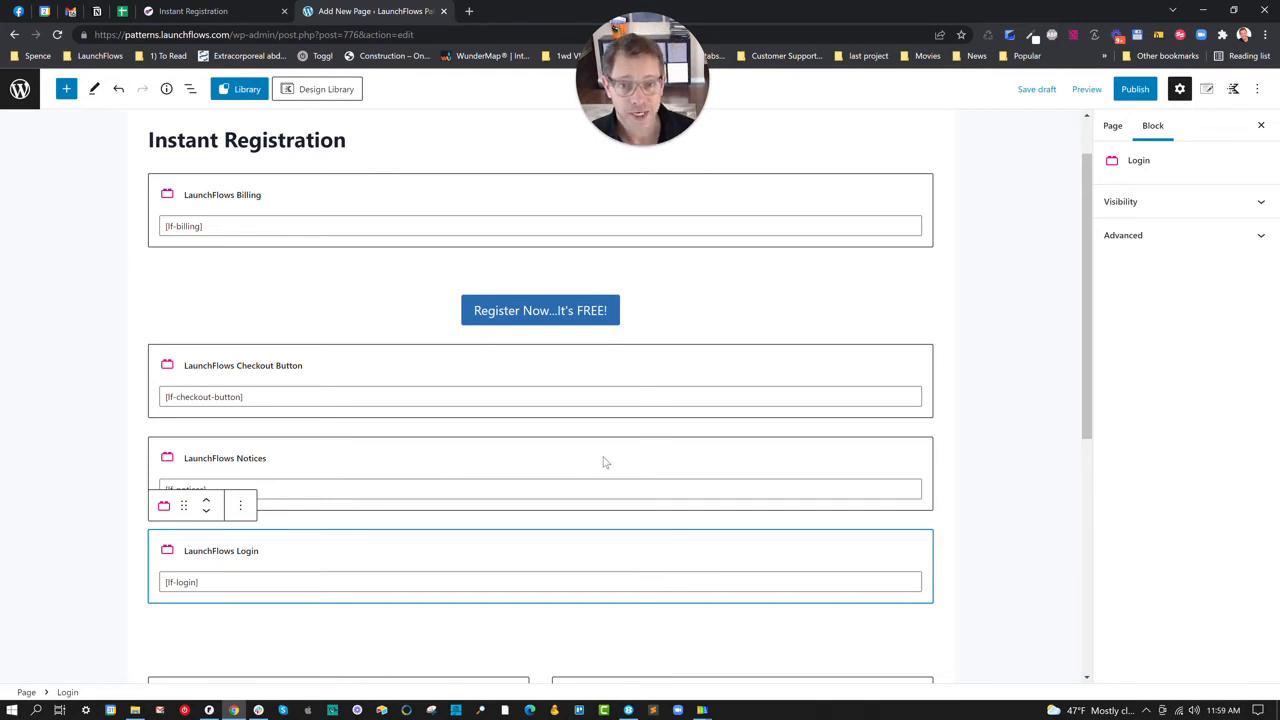
Insert an empty block directly before the LaunchFlows Billing block, under the Instant Registration heading.
scroll(591, 463, "up", 2)
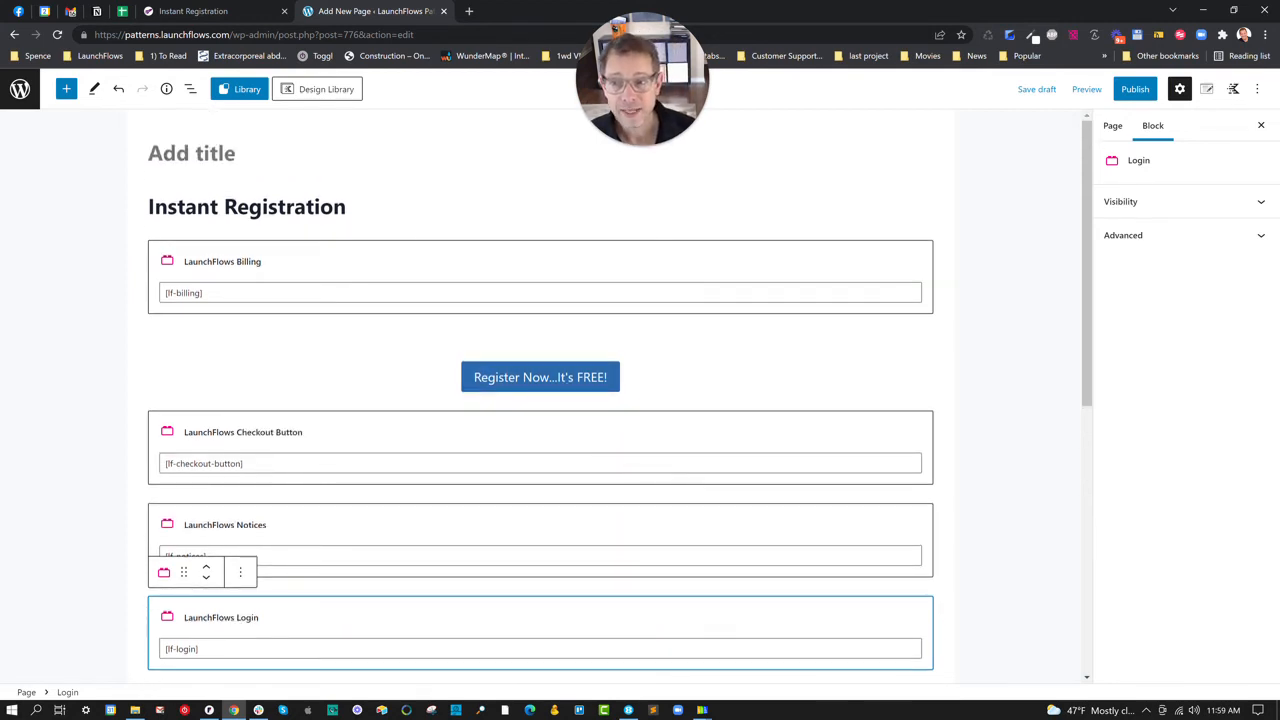
left_click(386, 208)
left_click(427, 259)
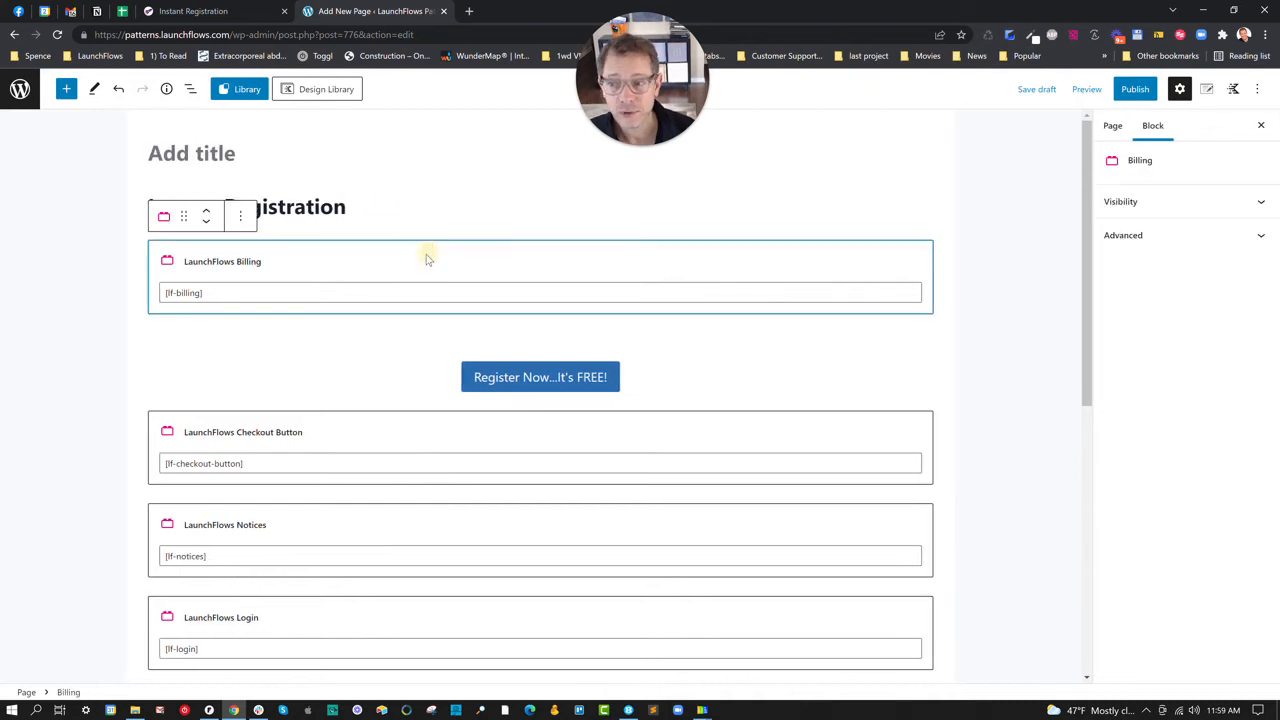
left_click(238, 216)
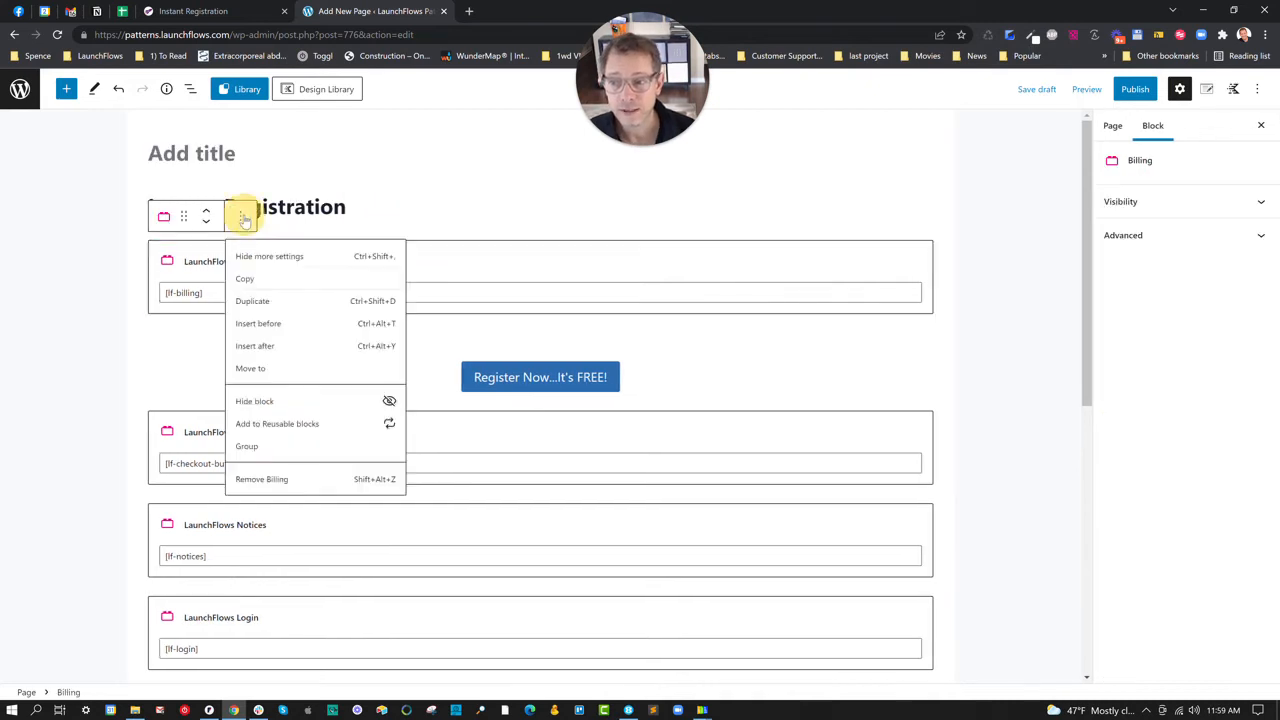
left_click(260, 331)
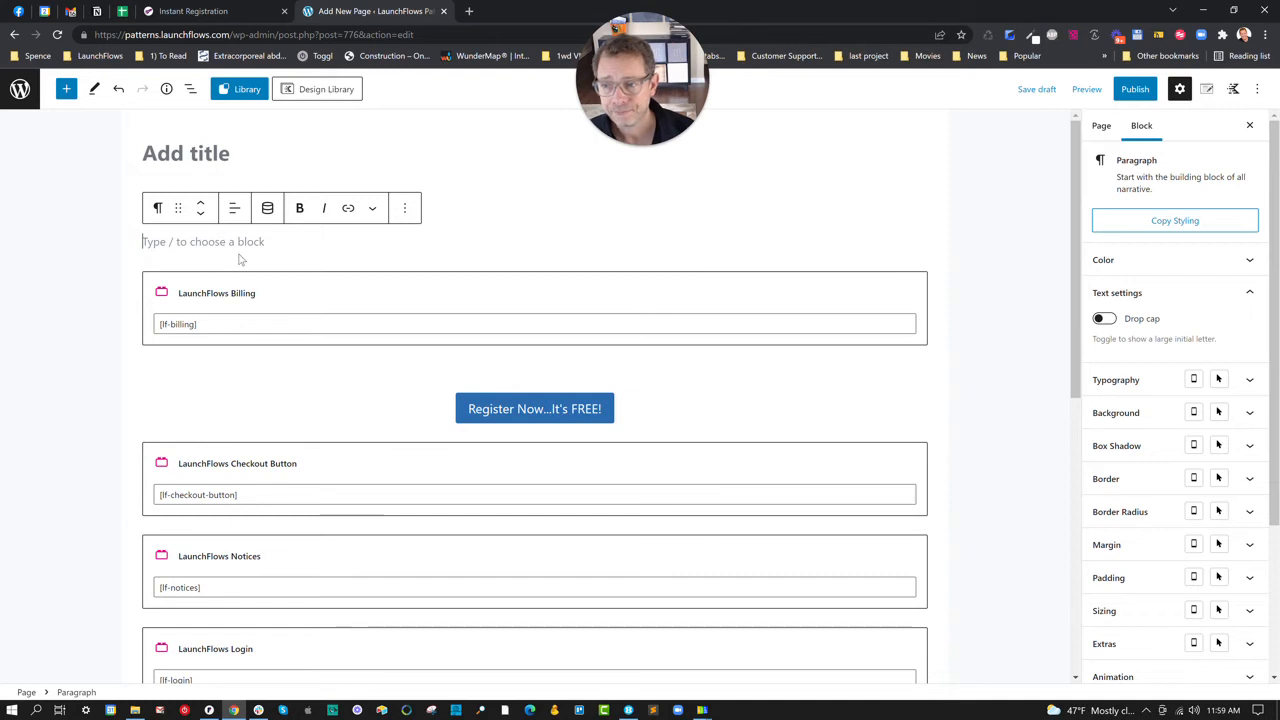
Turn the empty block above LaunchFlows Billing into a Row Layout with two equal columns.
key("super")
type("r")
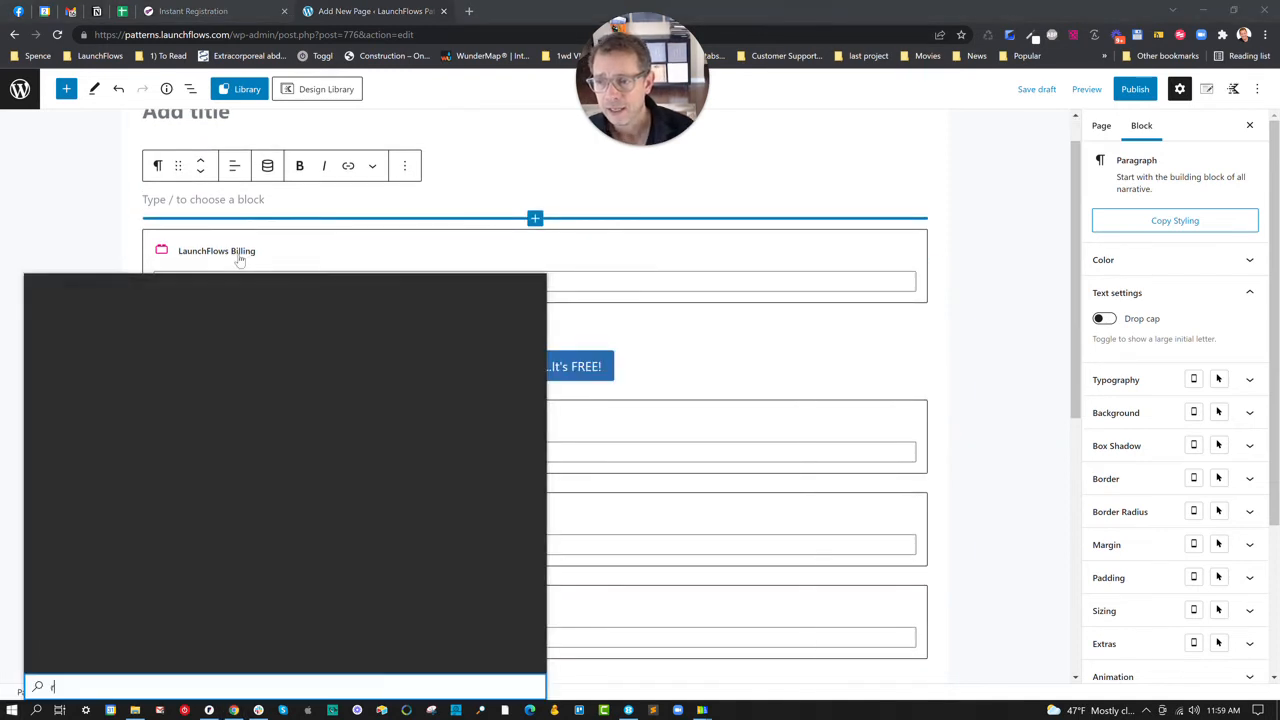
left_click(210, 198)
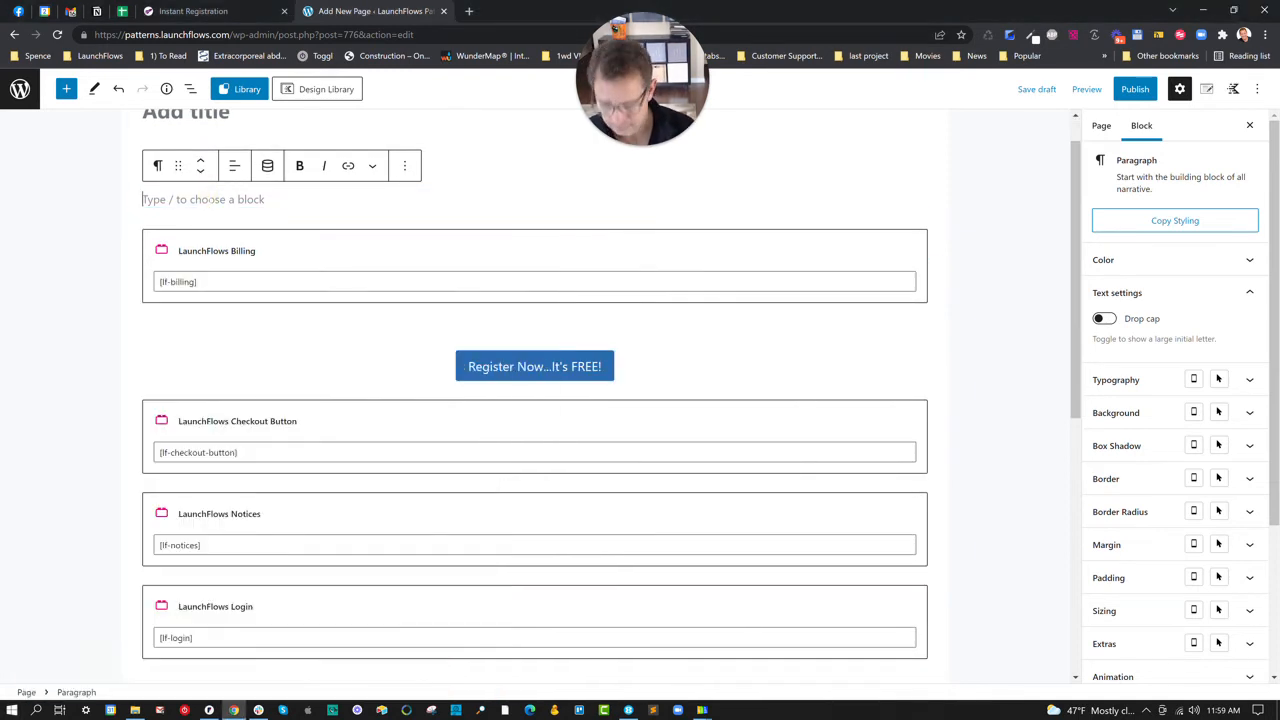
type("/row")
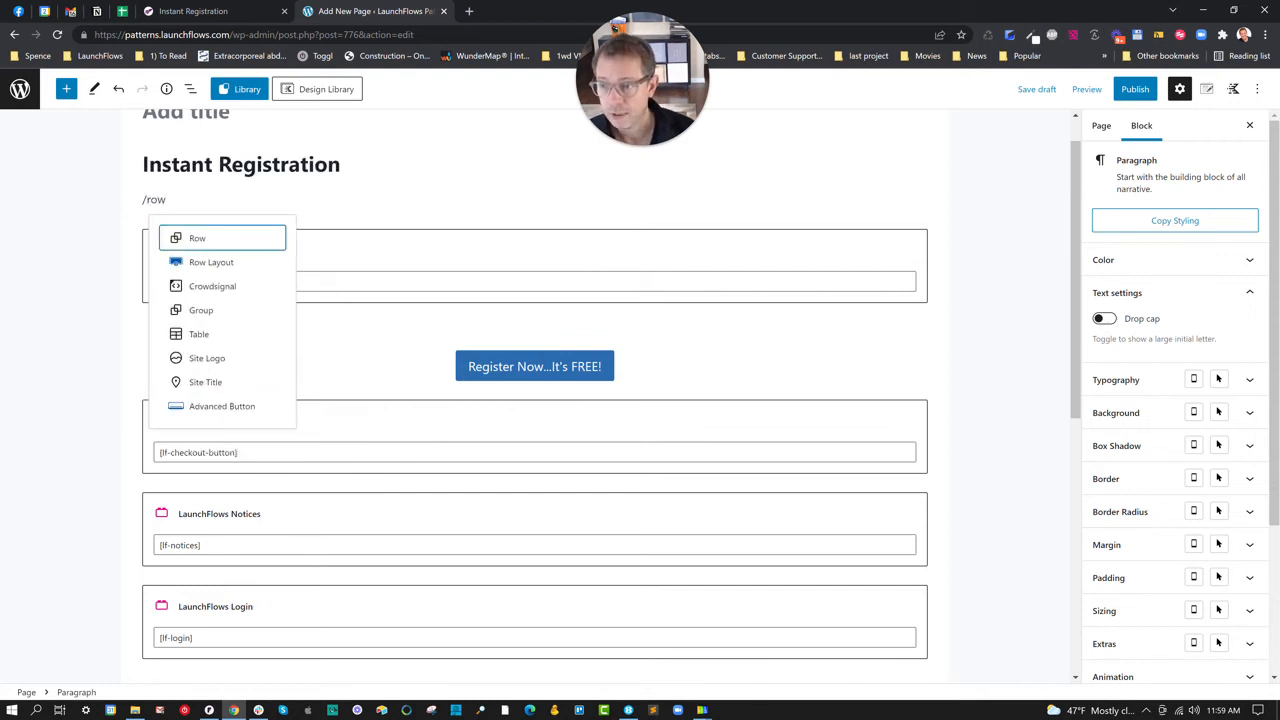
left_click(212, 262)
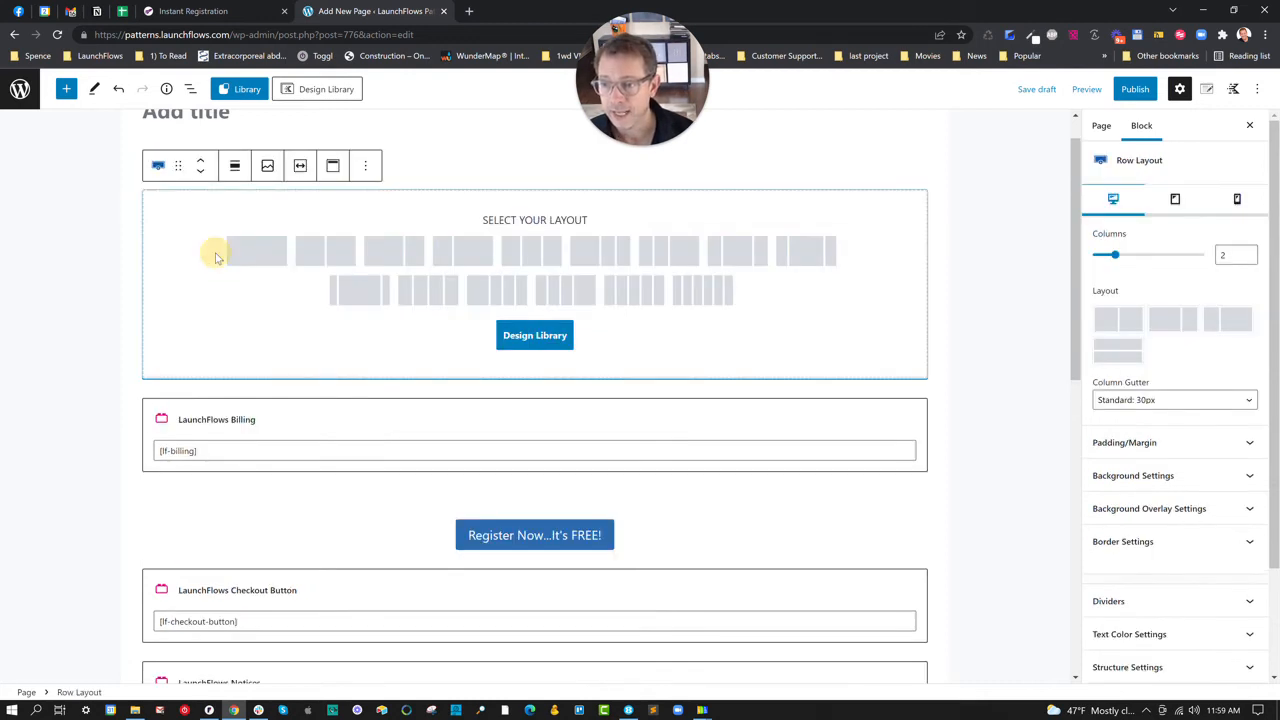
left_click(353, 257)
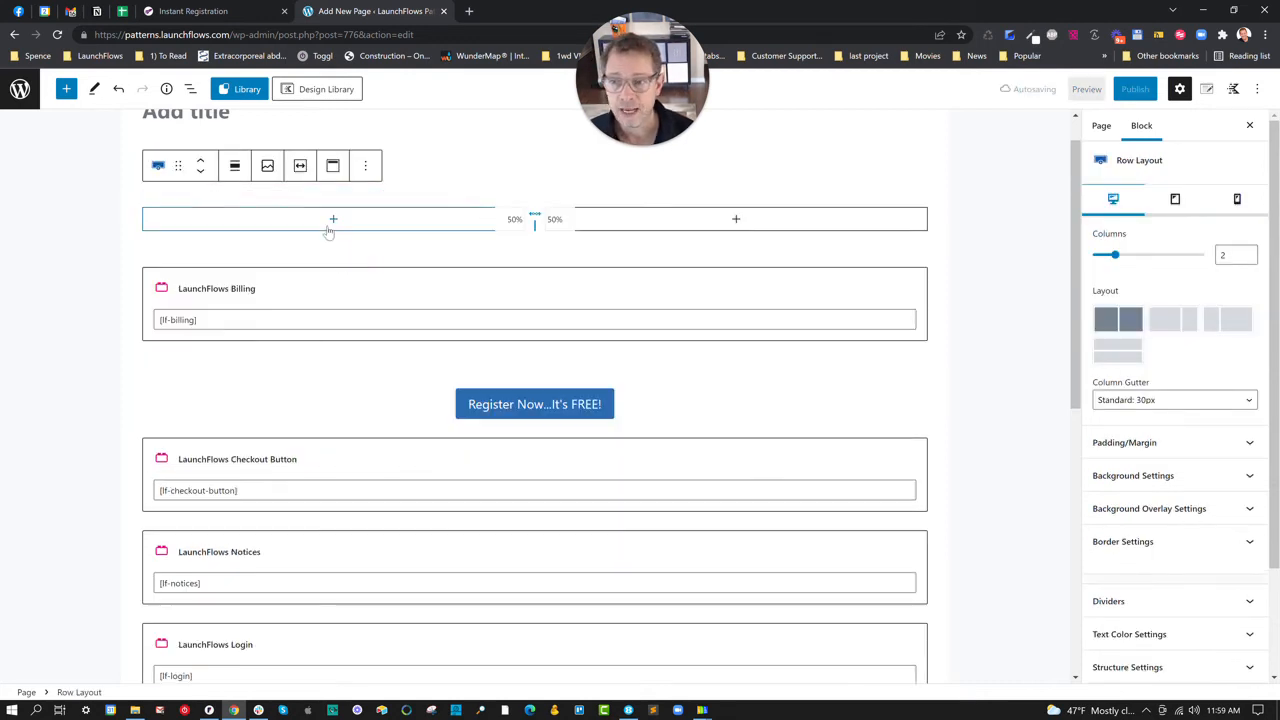
Add an Image block to the first column with the Media Library photo of a hand holding a phone, austin-distel-fEedoypsW_U-unsplash-768x1091-1.jpg.
left_click(333, 219)
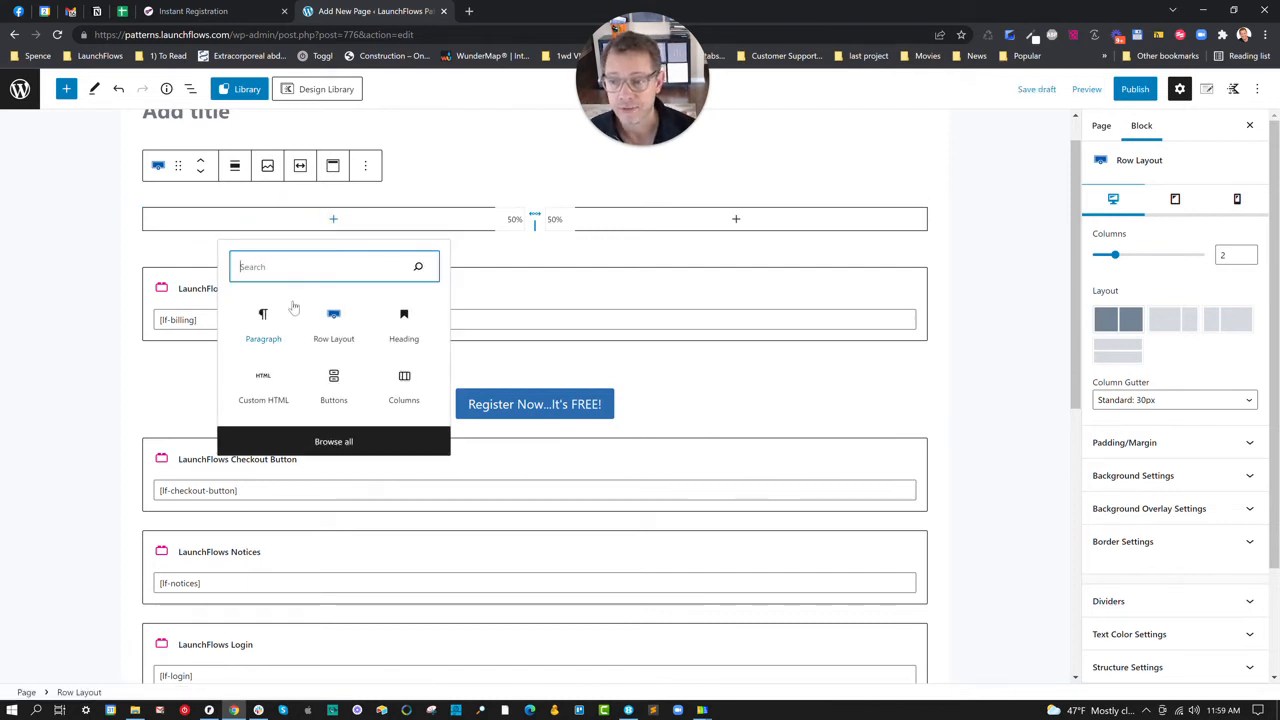
type("imag")
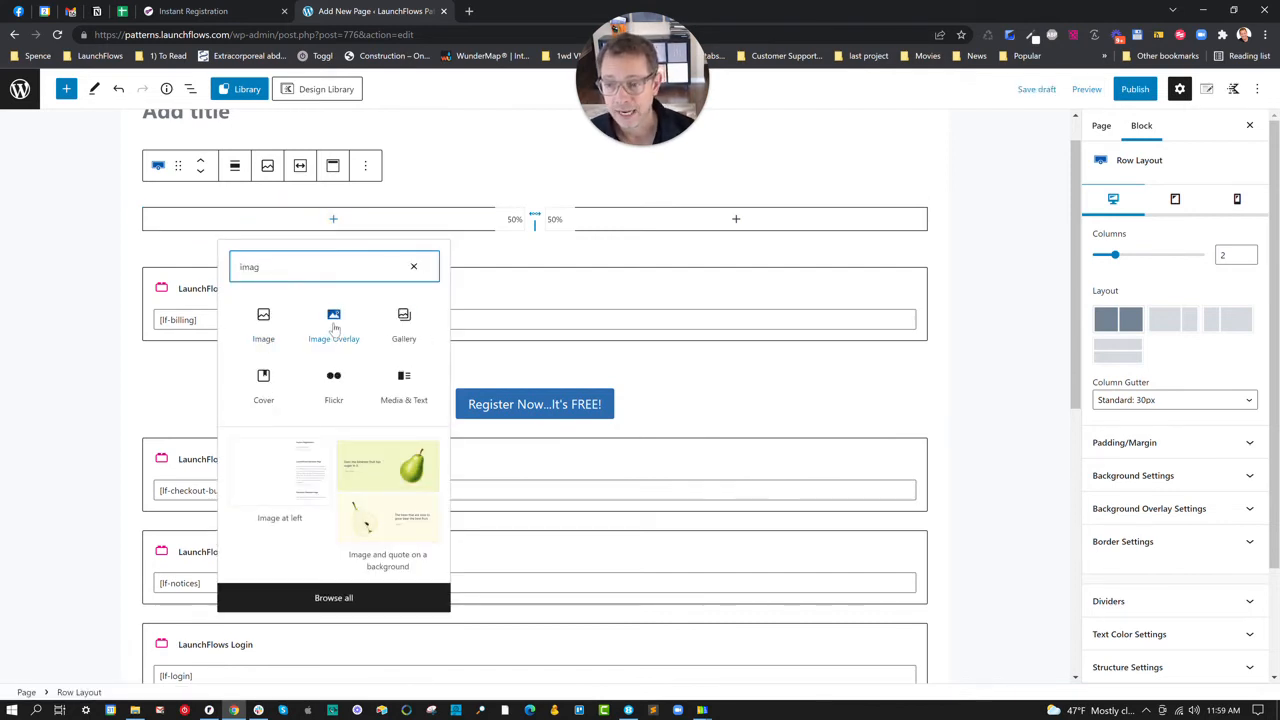
left_click(268, 320)
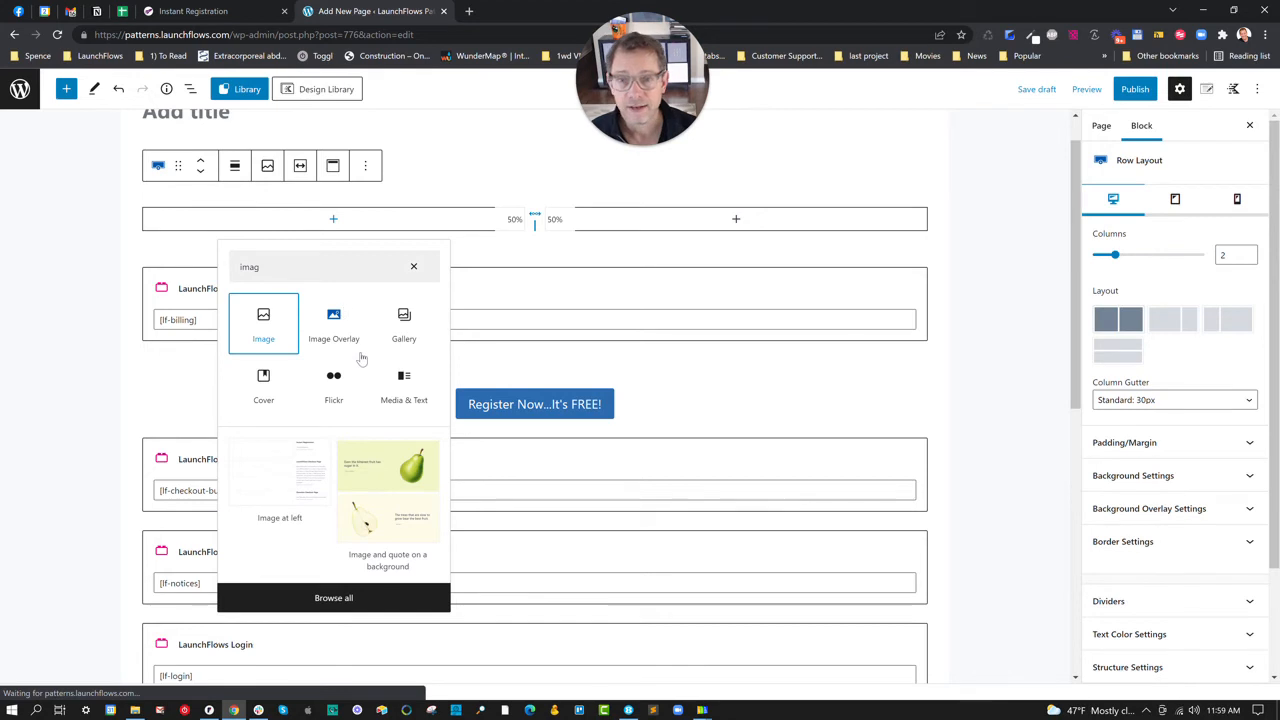
left_click(244, 304)
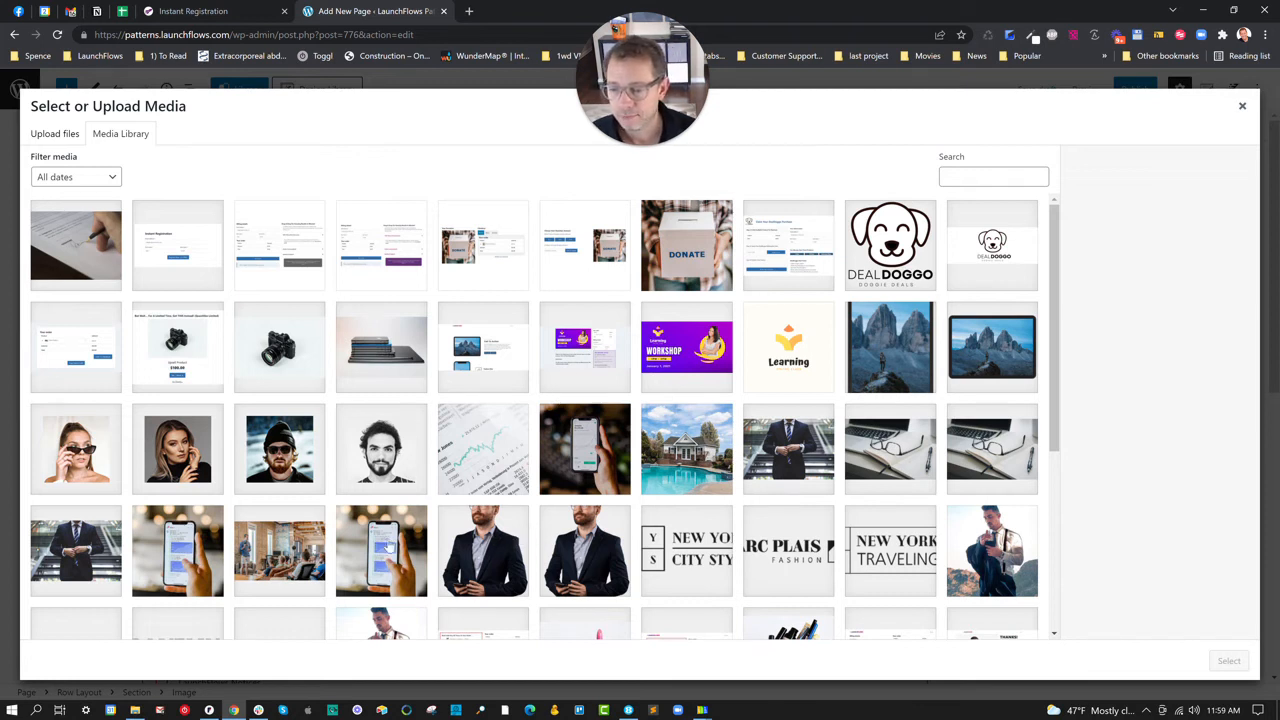
left_click(385, 543)
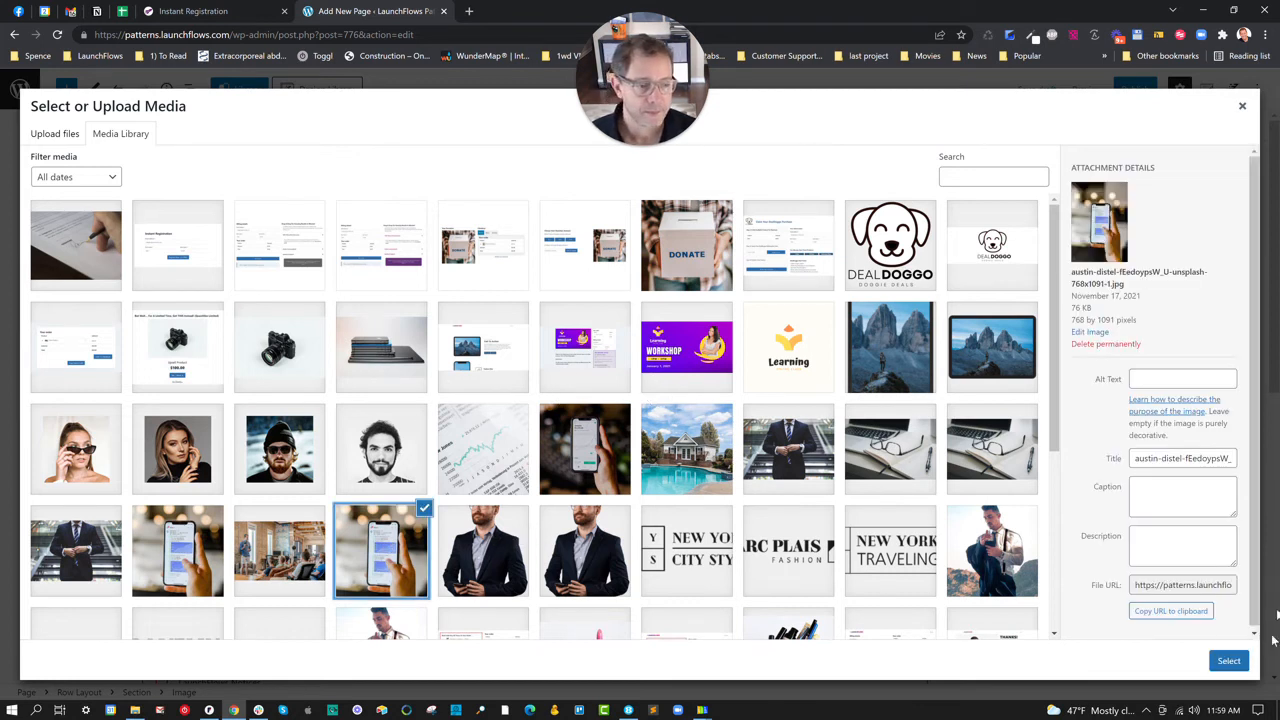
left_click(1228, 660)
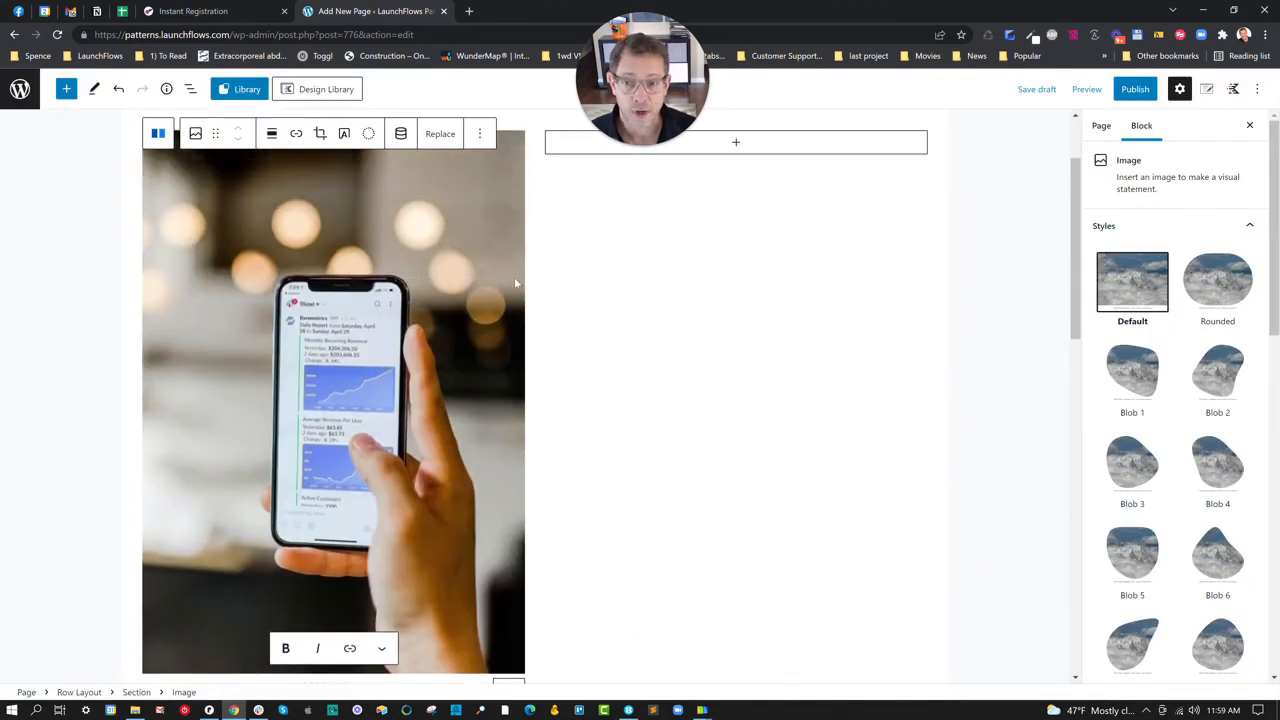
Resize the Row Layout columns to 30% and 70% and add the heading "It's easy...blah blah" to the wider column.
left_click(538, 182)
left_click_drag(527, 172, 380, 177)
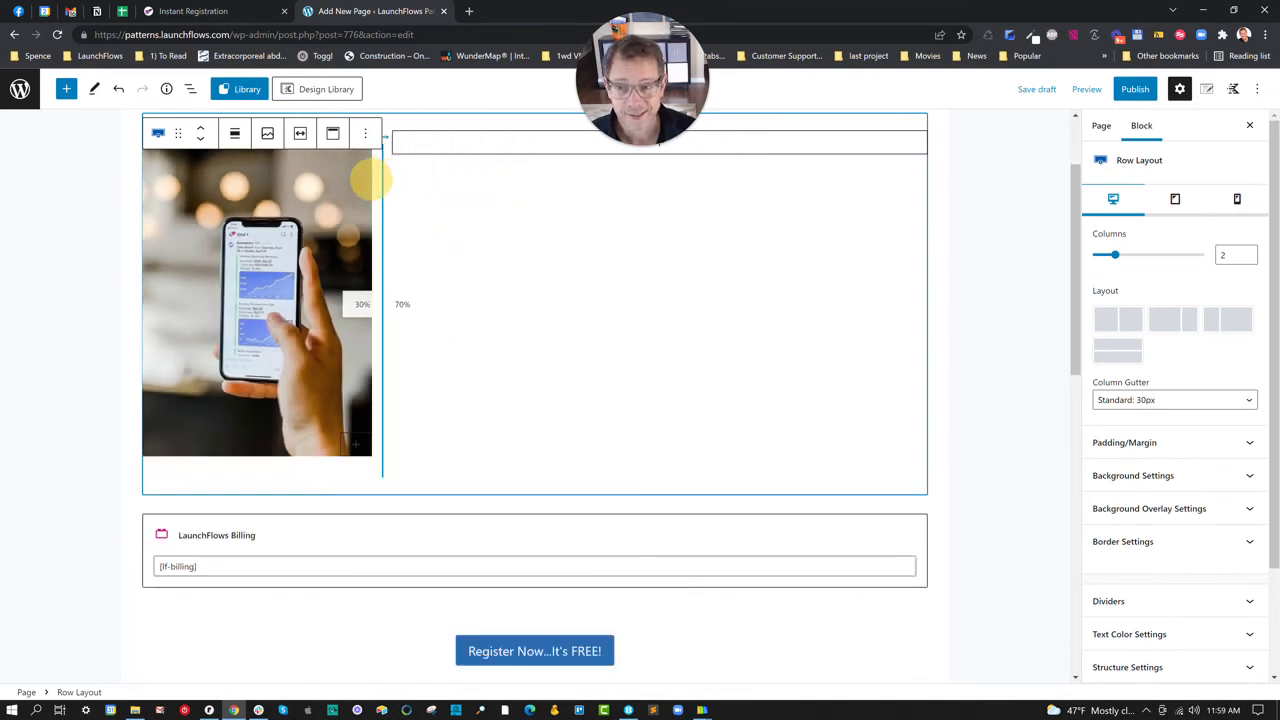
left_click(503, 145)
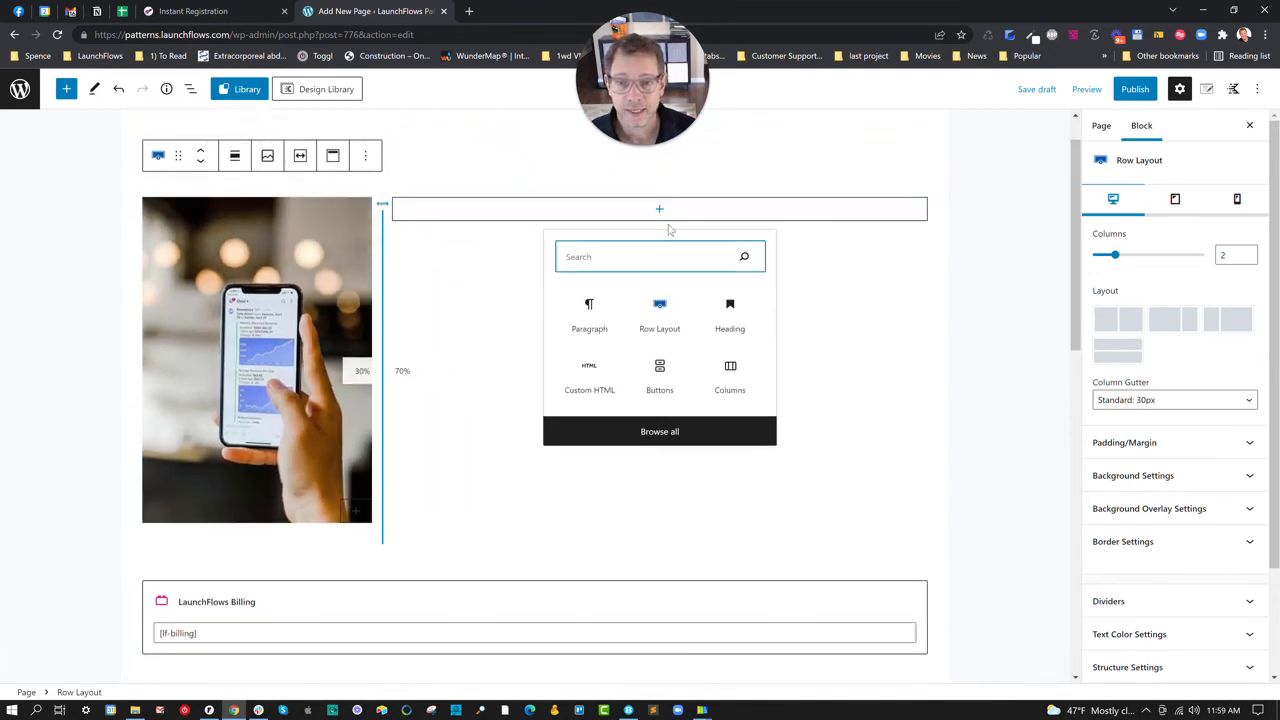
type("head")
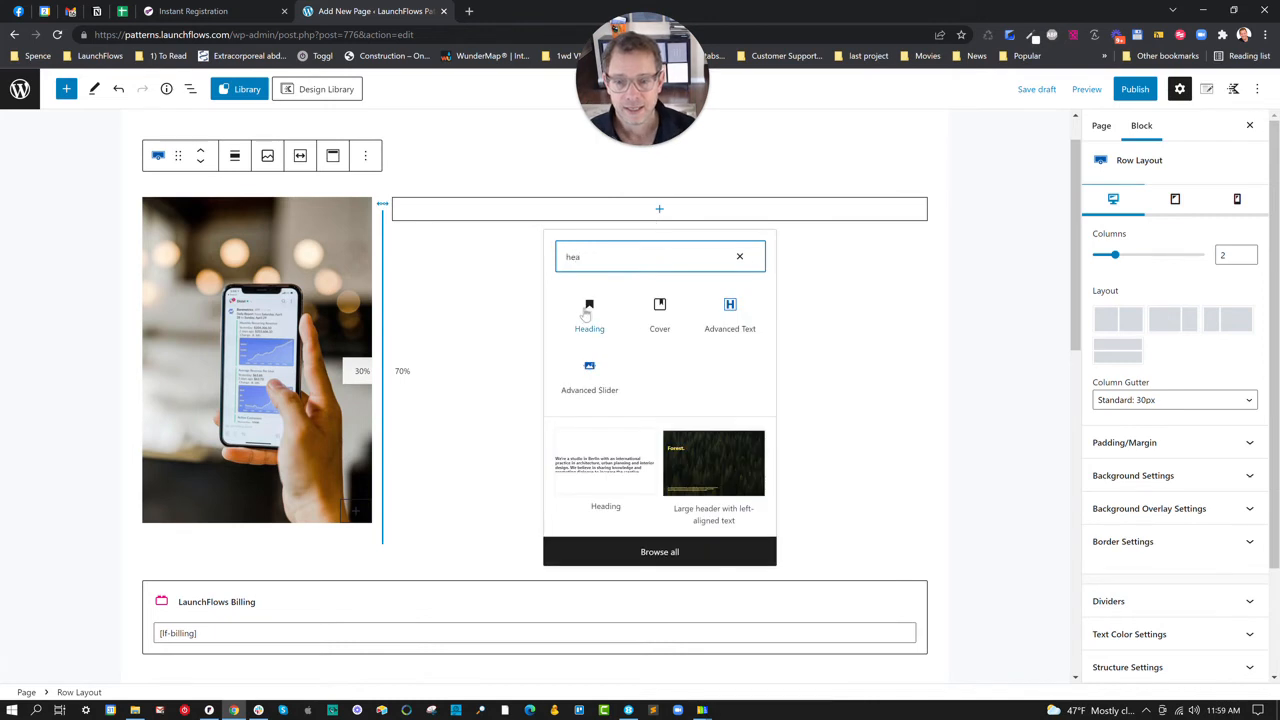
left_click(589, 315)
type("It's easy...blah blah")
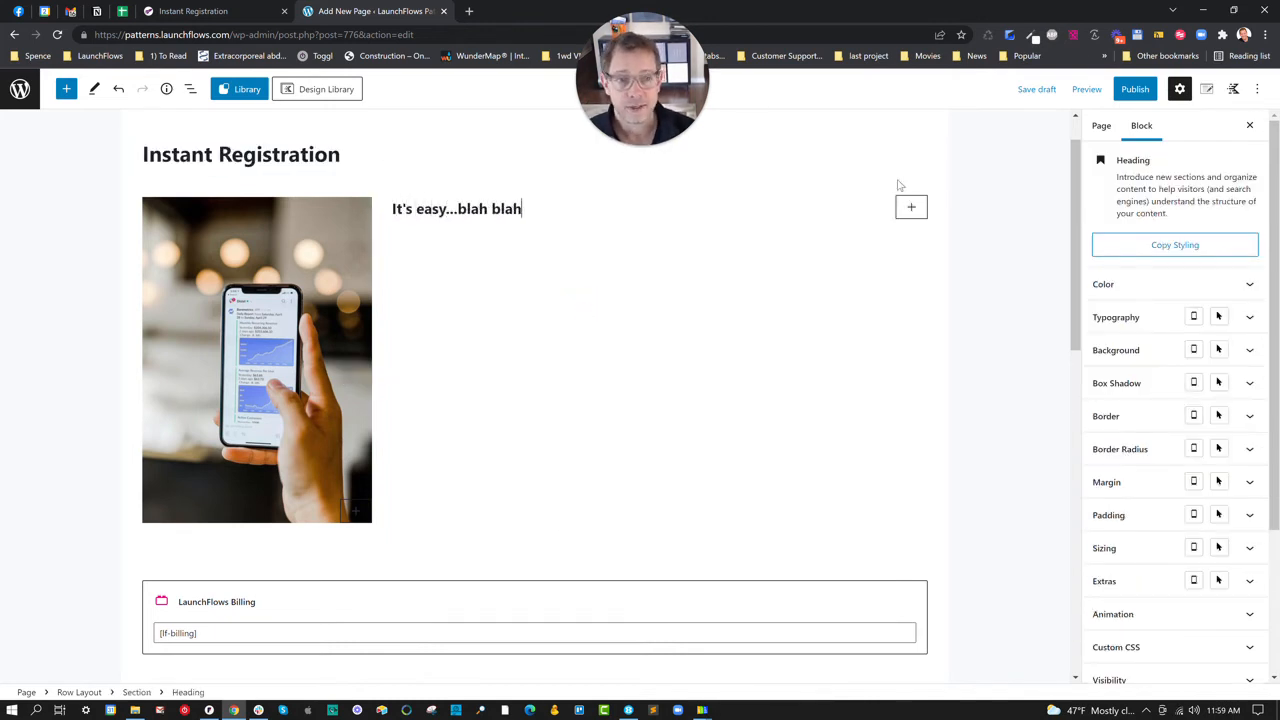
Publish the page and preview it in a new tab, checking the new row and the registration form.
left_click(1135, 89)
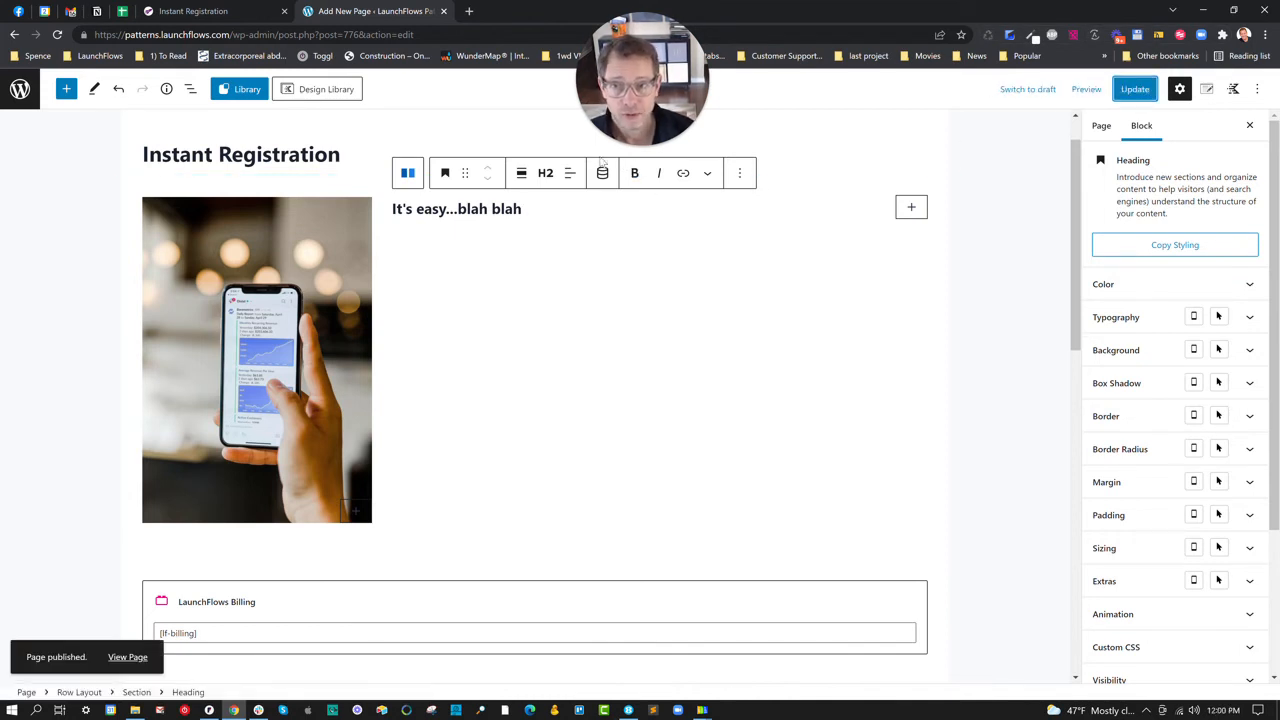
left_click(1086, 89)
left_click(980, 210)
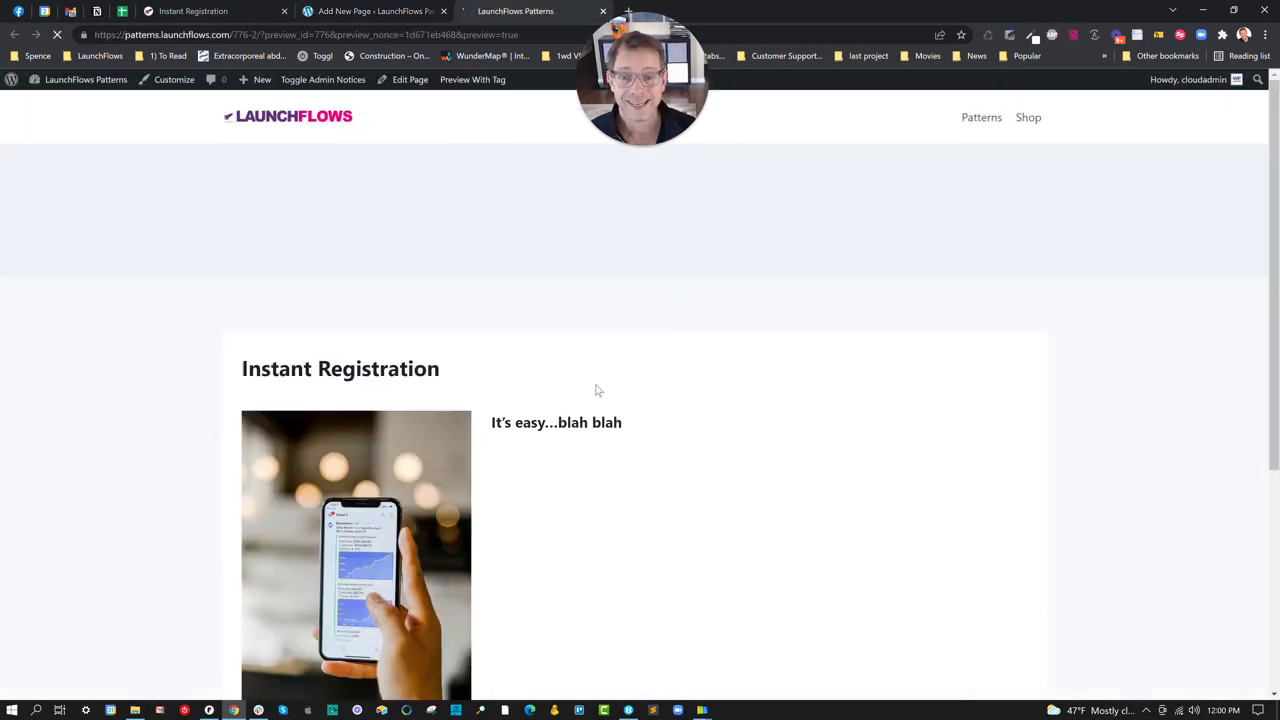
scroll(620, 348, "down", 3)
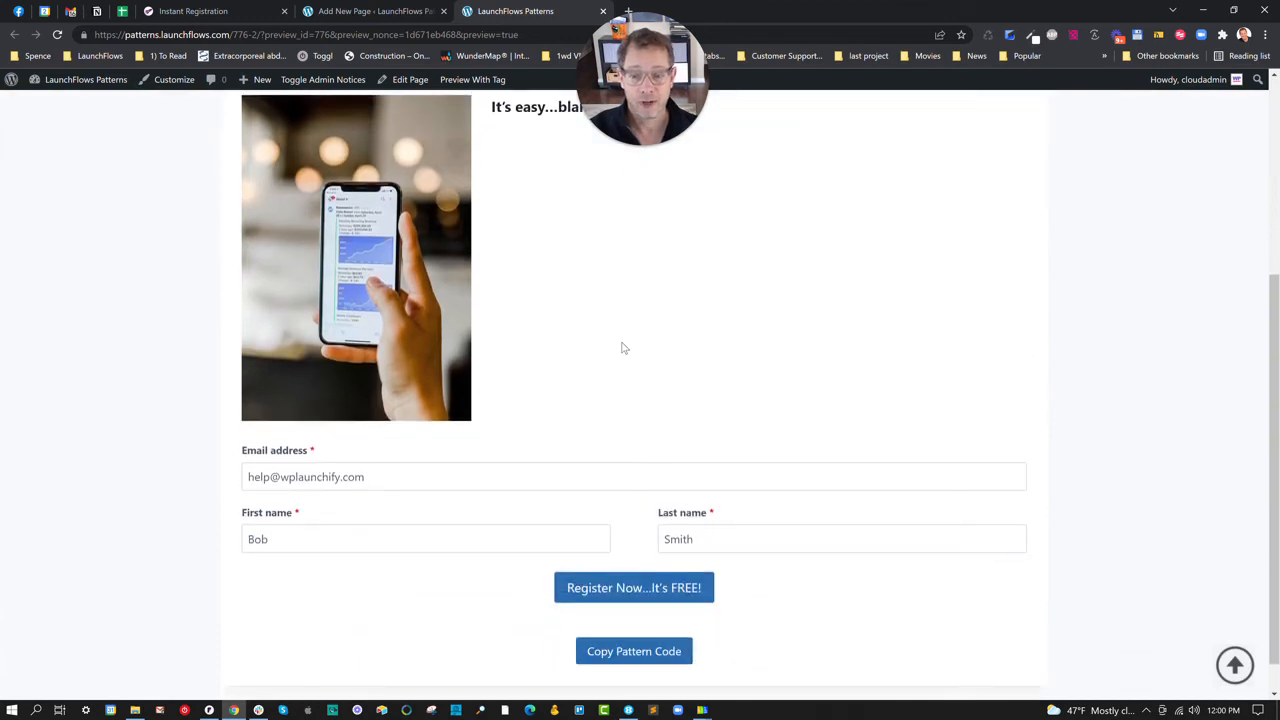
scroll(622, 347, "down", 1)
scroll(620, 342, "up", 2)
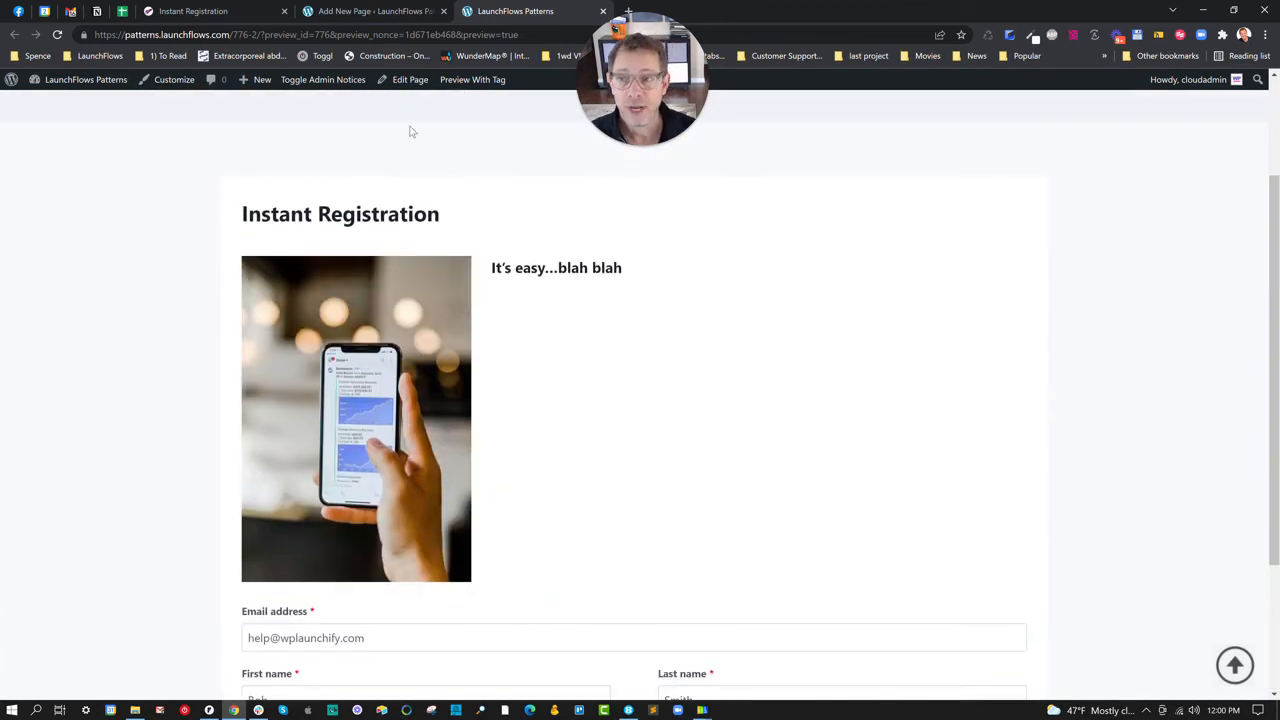
Open the Instant Registration Product for editing from the WordPress product list.
left_click(52, 107)
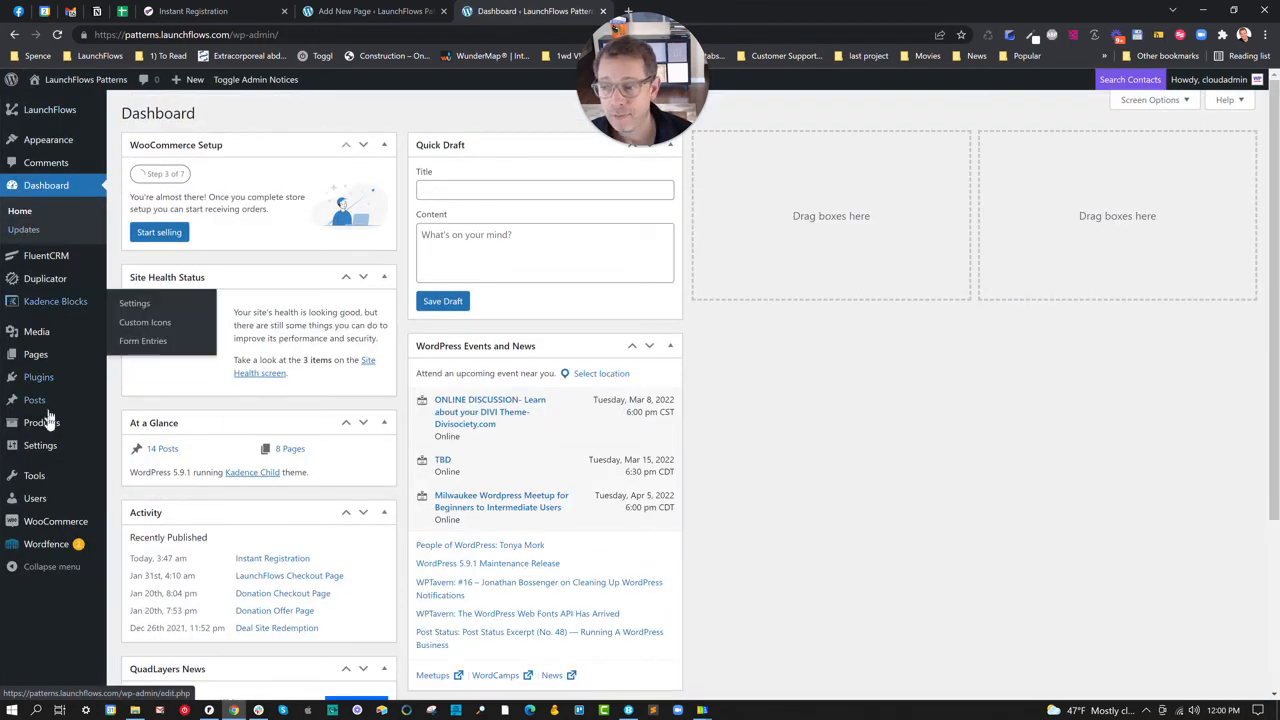
left_click(160, 427)
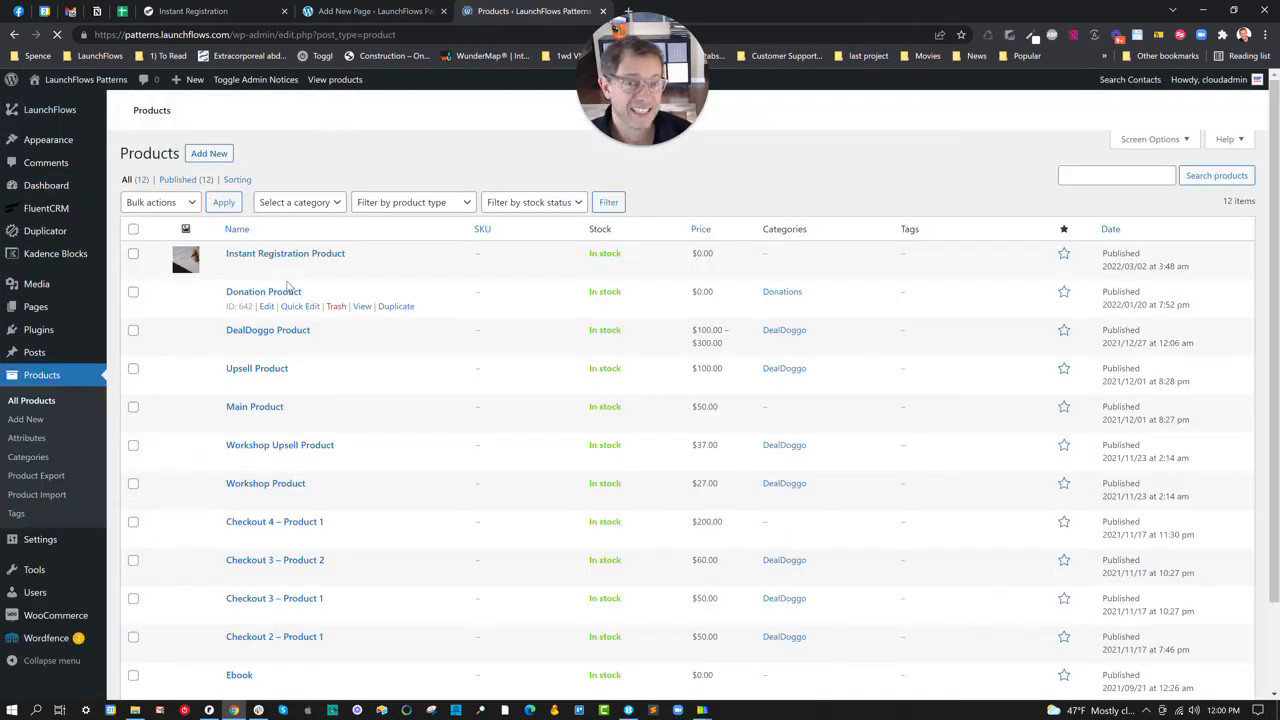
left_click(302, 255)
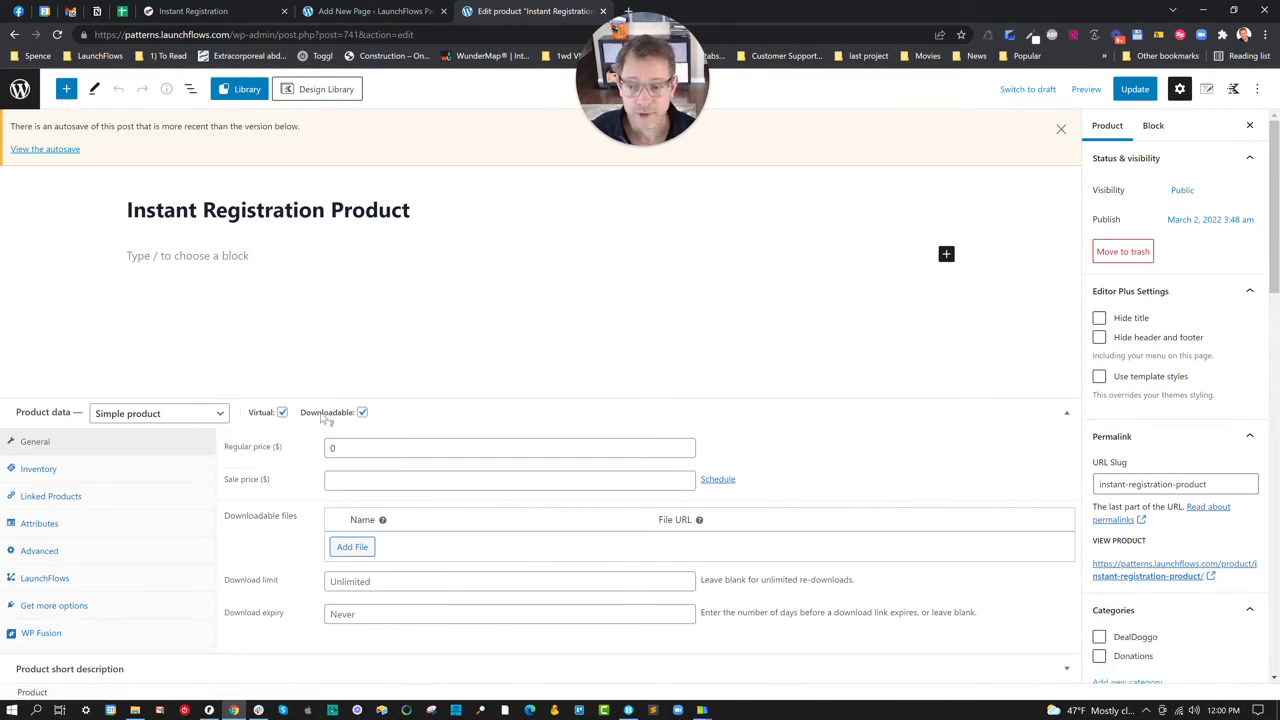
Examine the Select Next Step Page and Instant Registration options in the product's LaunchFlows settings, plus the Instant Registration documentation page.
left_click(111, 579)
left_click_drag(300, 344, 222, 345)
triple_click(224, 344)
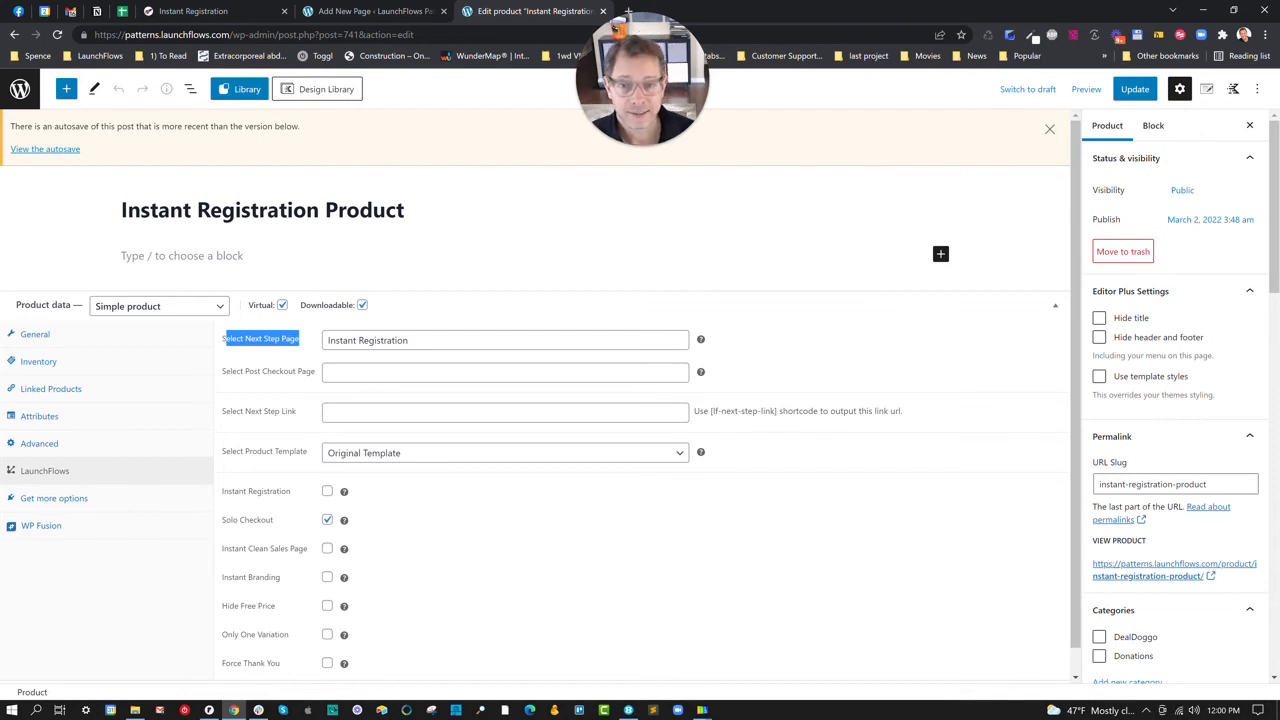
left_click_drag(293, 496, 224, 494)
left_click(222, 495)
triple_click(224, 494)
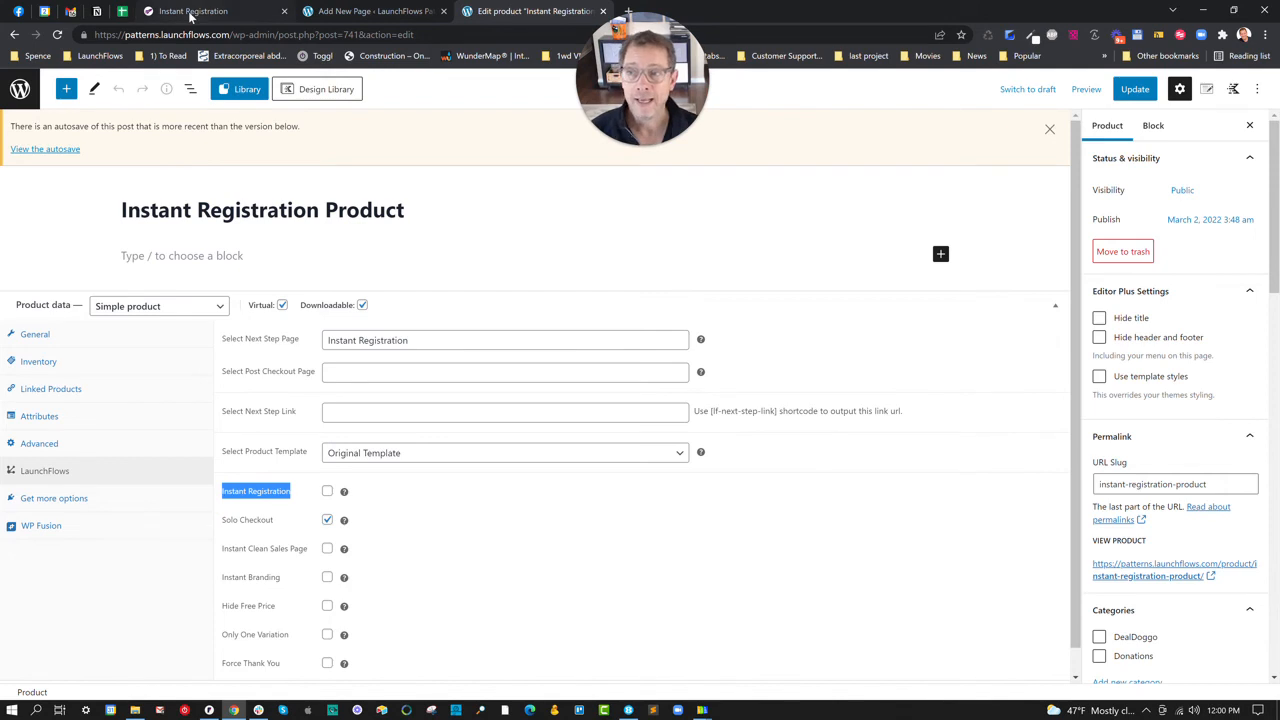
left_click(193, 11)
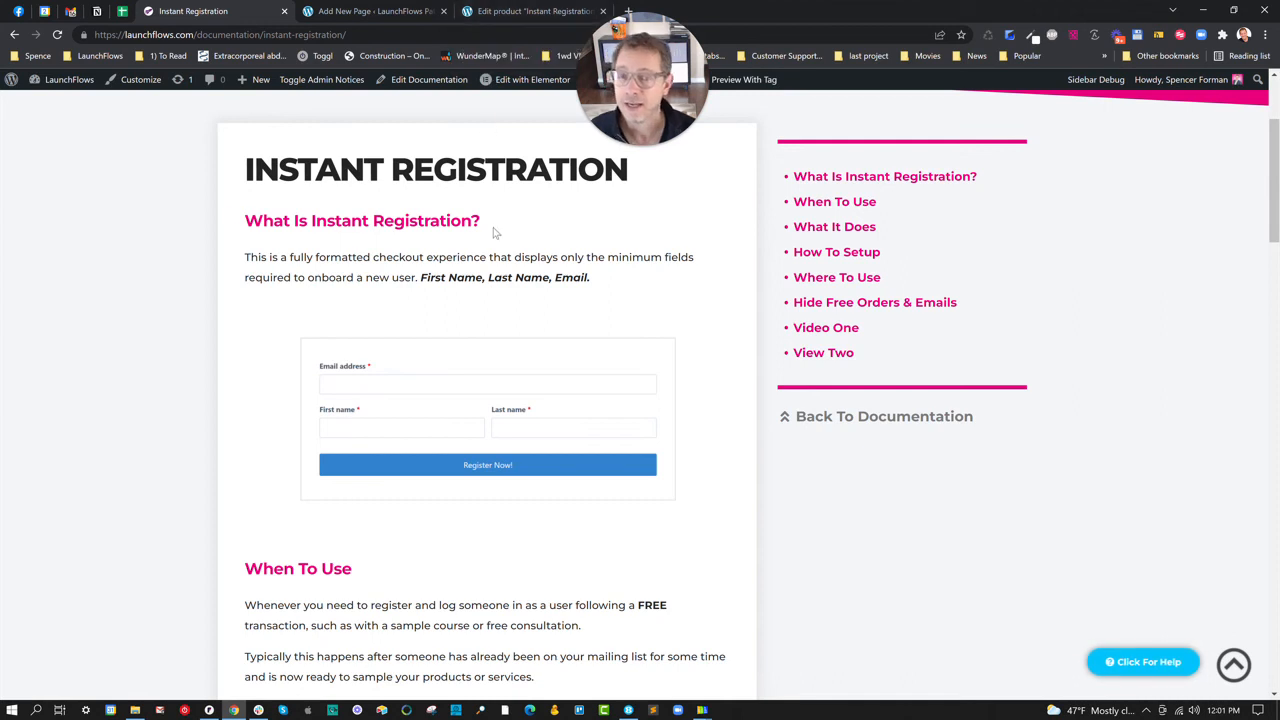
Return to the page being built and examine the product ID in the LaunchFlows Always In shortcode.
left_click(410, 12)
scroll(508, 208, "down", 6)
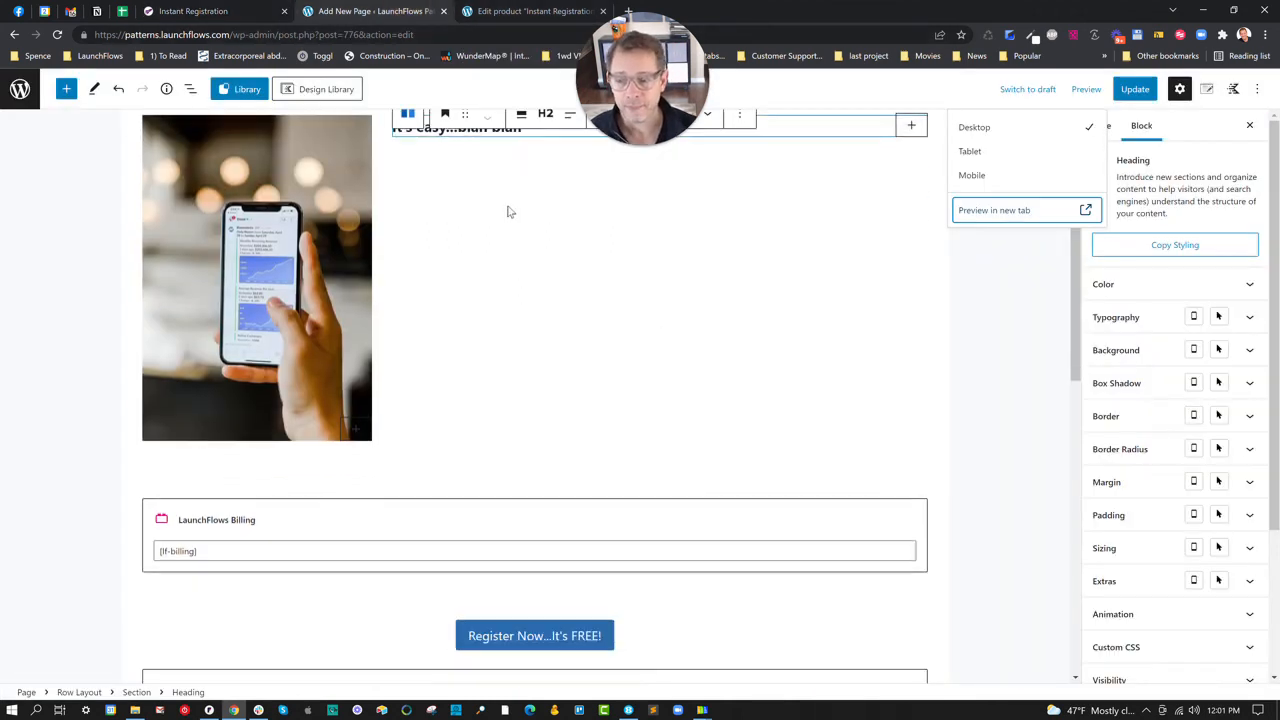
scroll(288, 516, "down", 1)
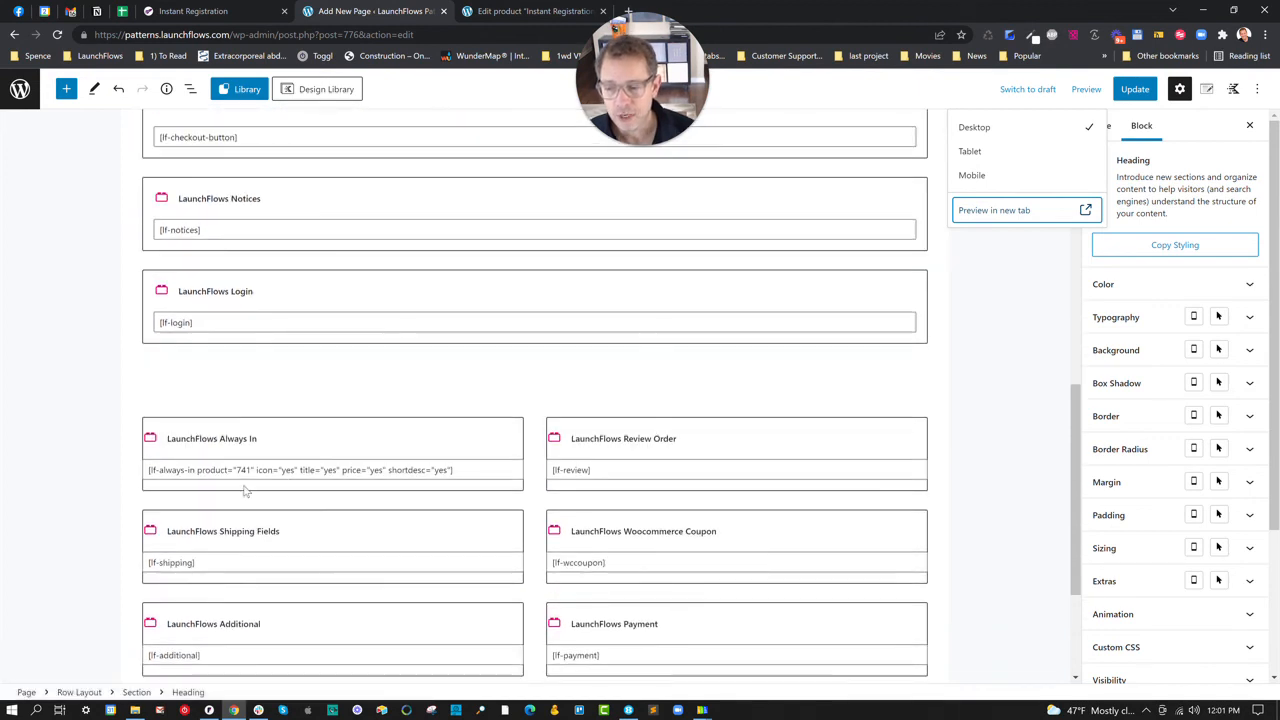
left_click_drag(238, 470, 258, 470)
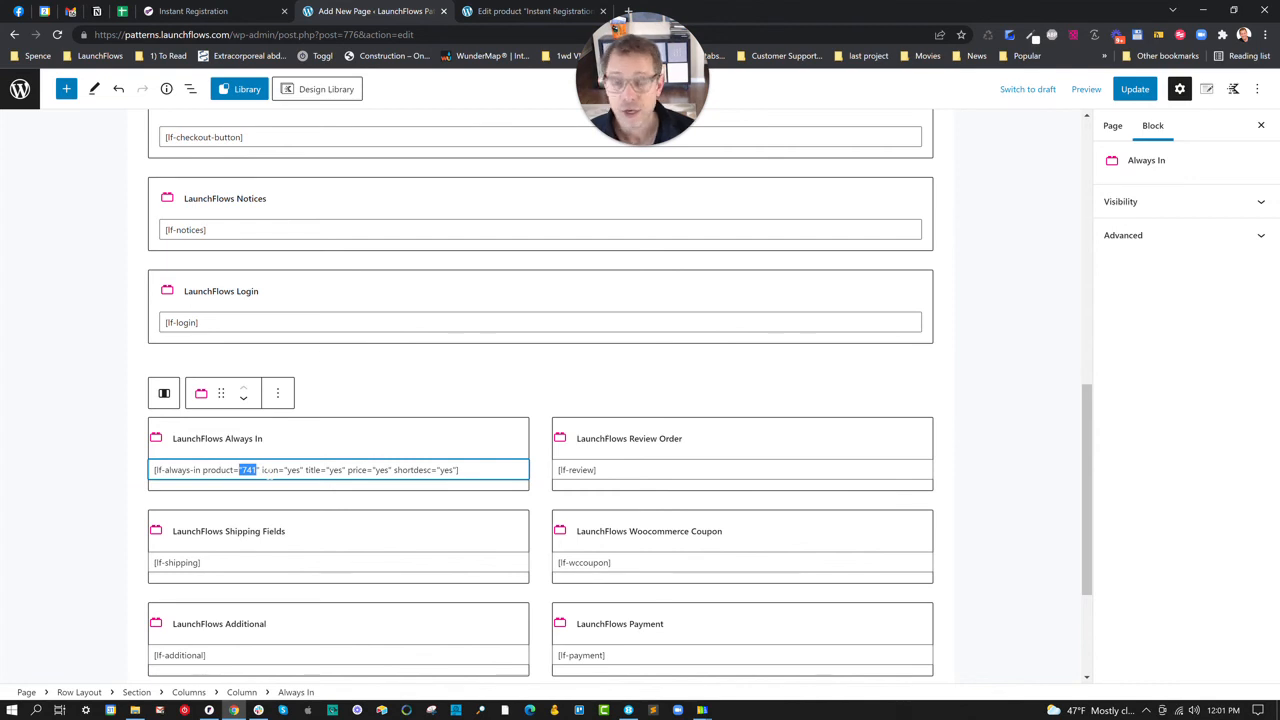
Check the Instant Registration Product's ID in its edit address and at the end of its LaunchFlows Checkout Link.
left_click(515, 13)
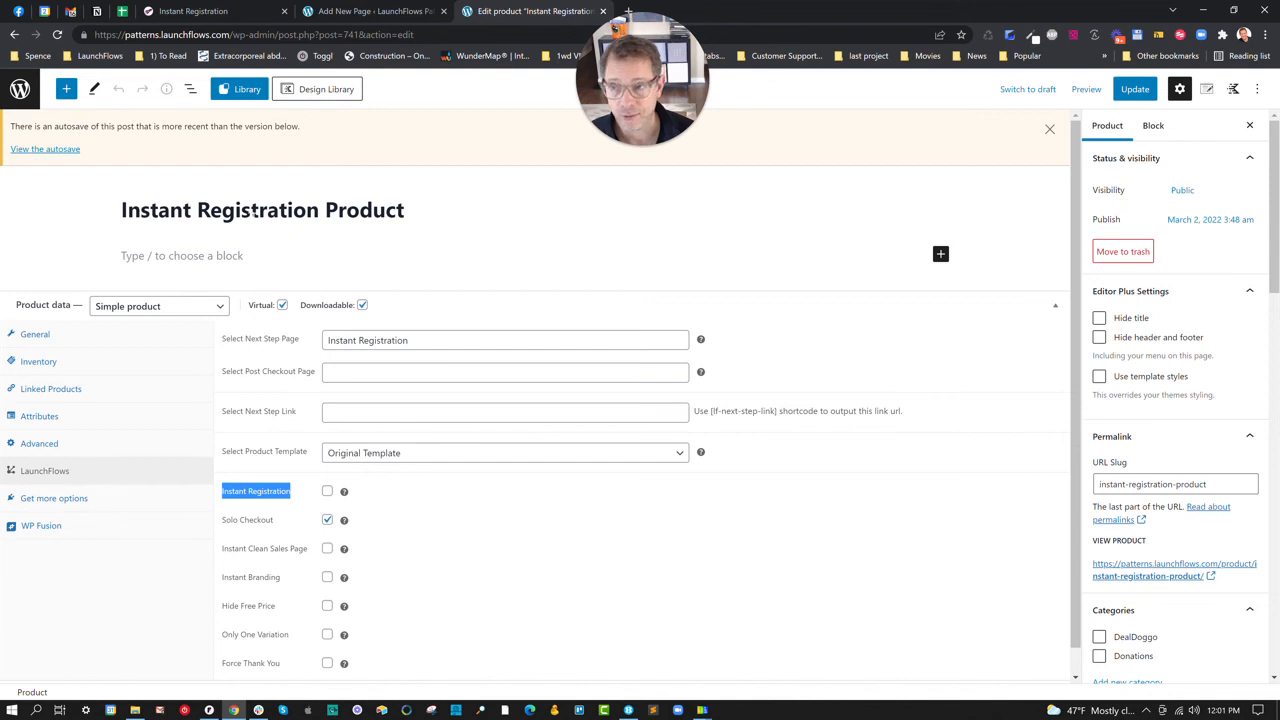
left_click_drag(344, 34, 358, 35)
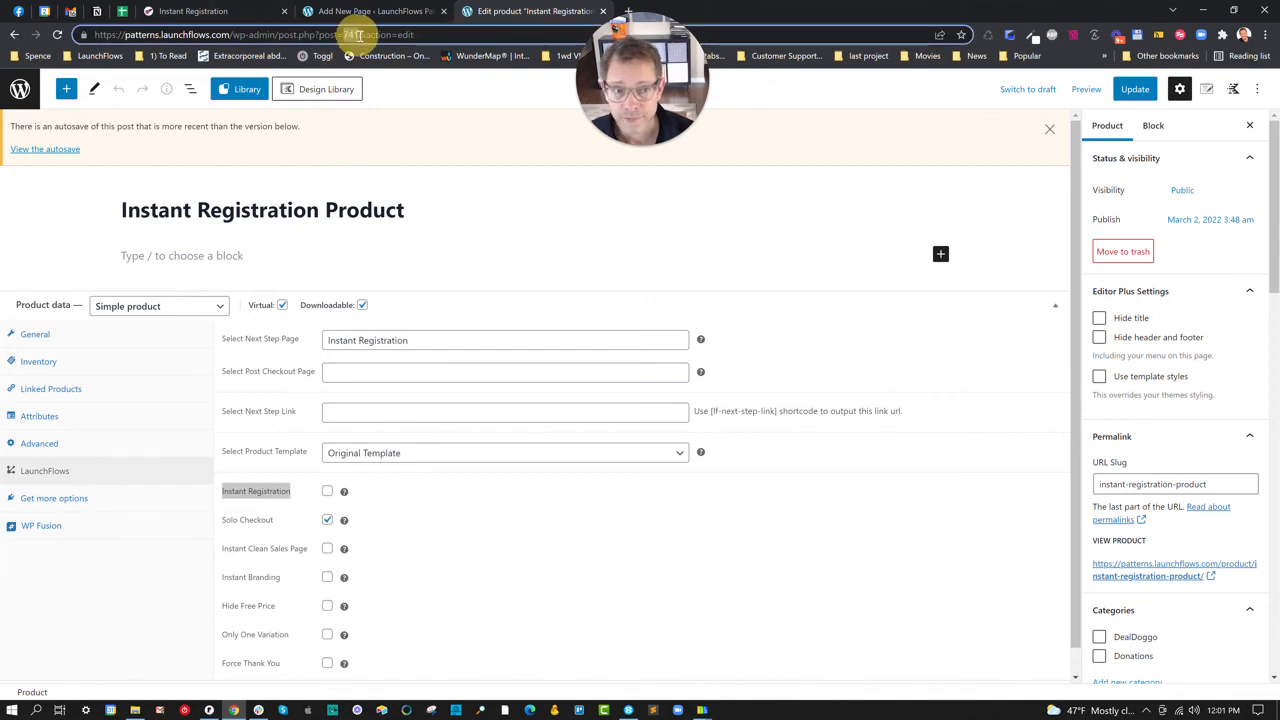
left_click(1112, 124)
scroll(1218, 260, "down", 2)
scroll(1218, 260, "down", 5)
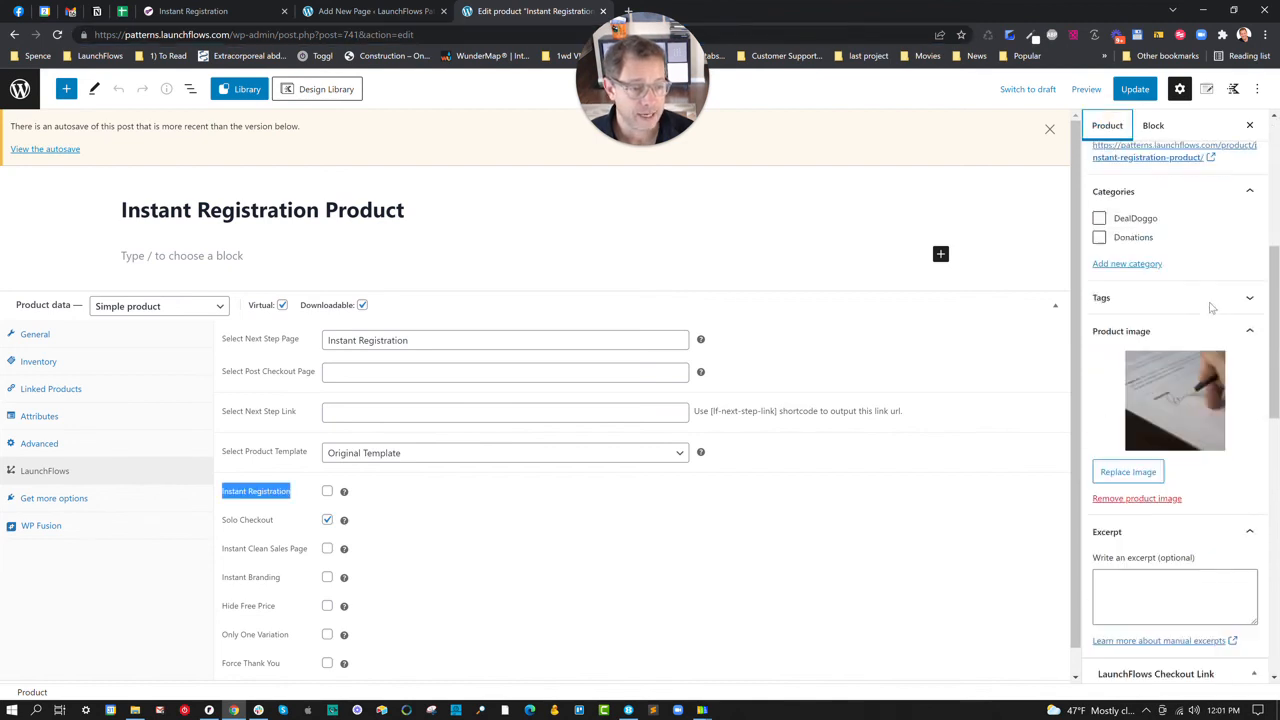
left_click_drag(1106, 400, 1246, 400)
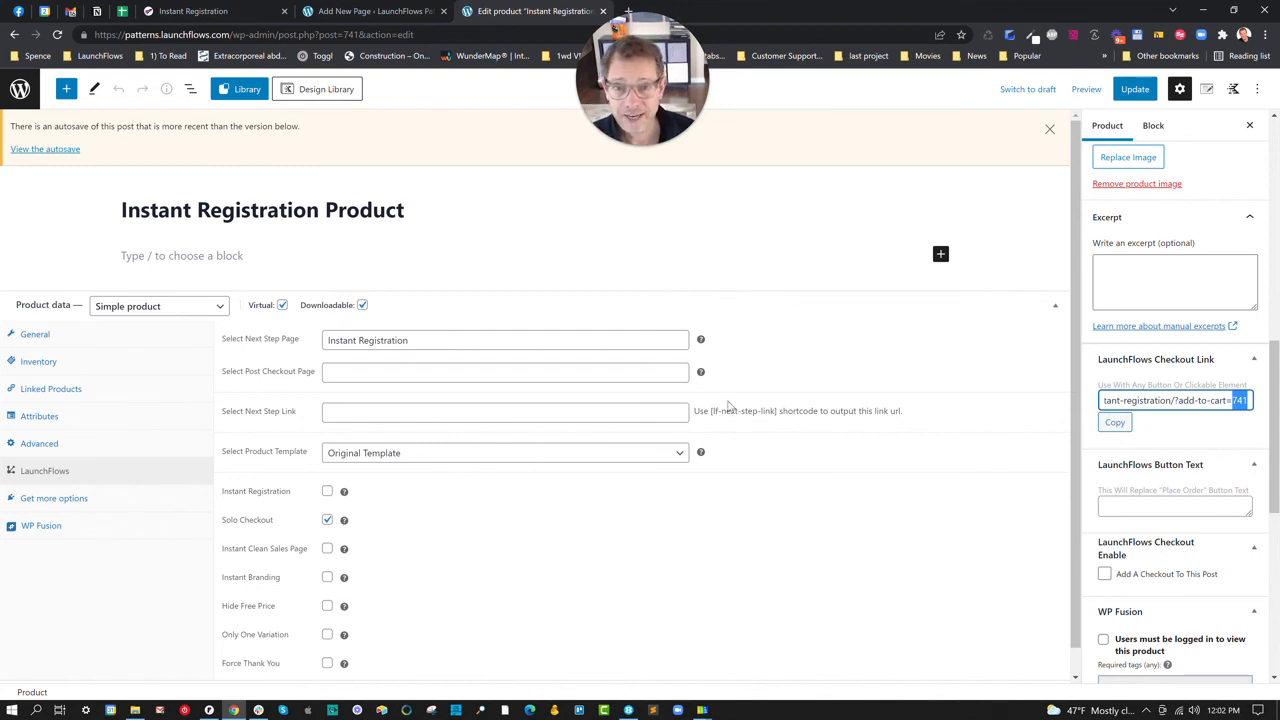
Launch another desktop application alongside the browser.
left_click(370, 710)
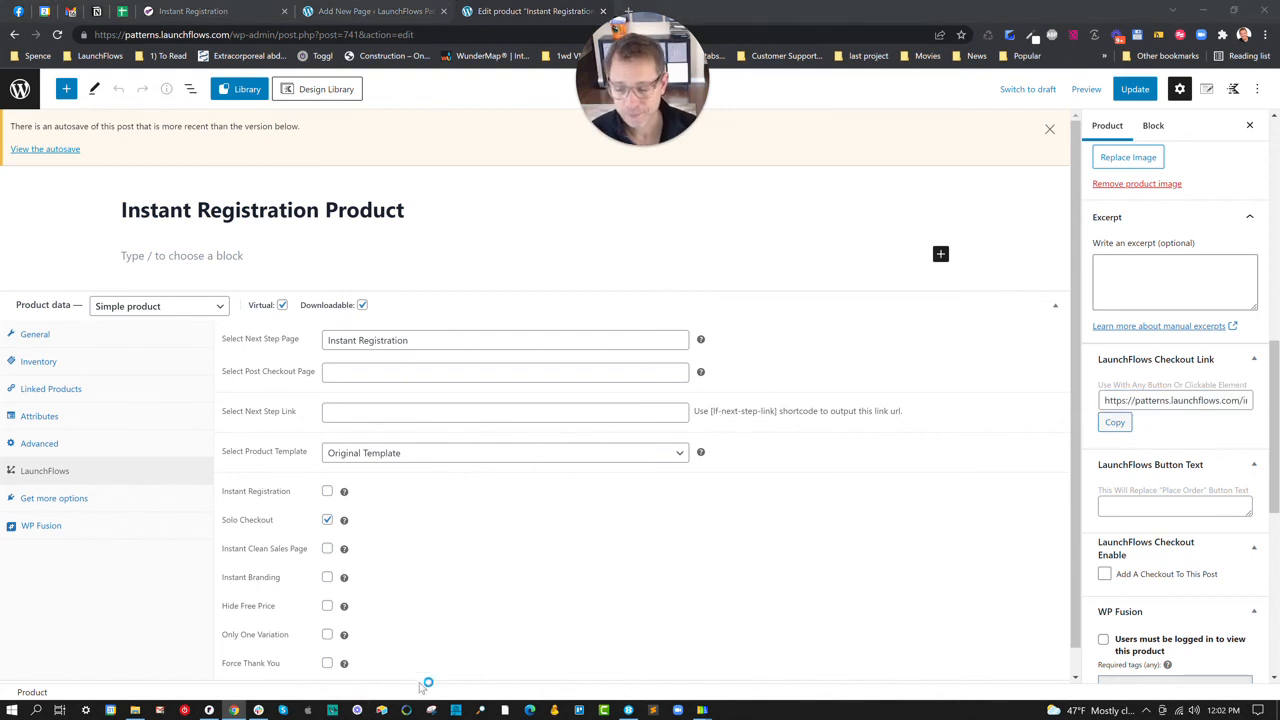